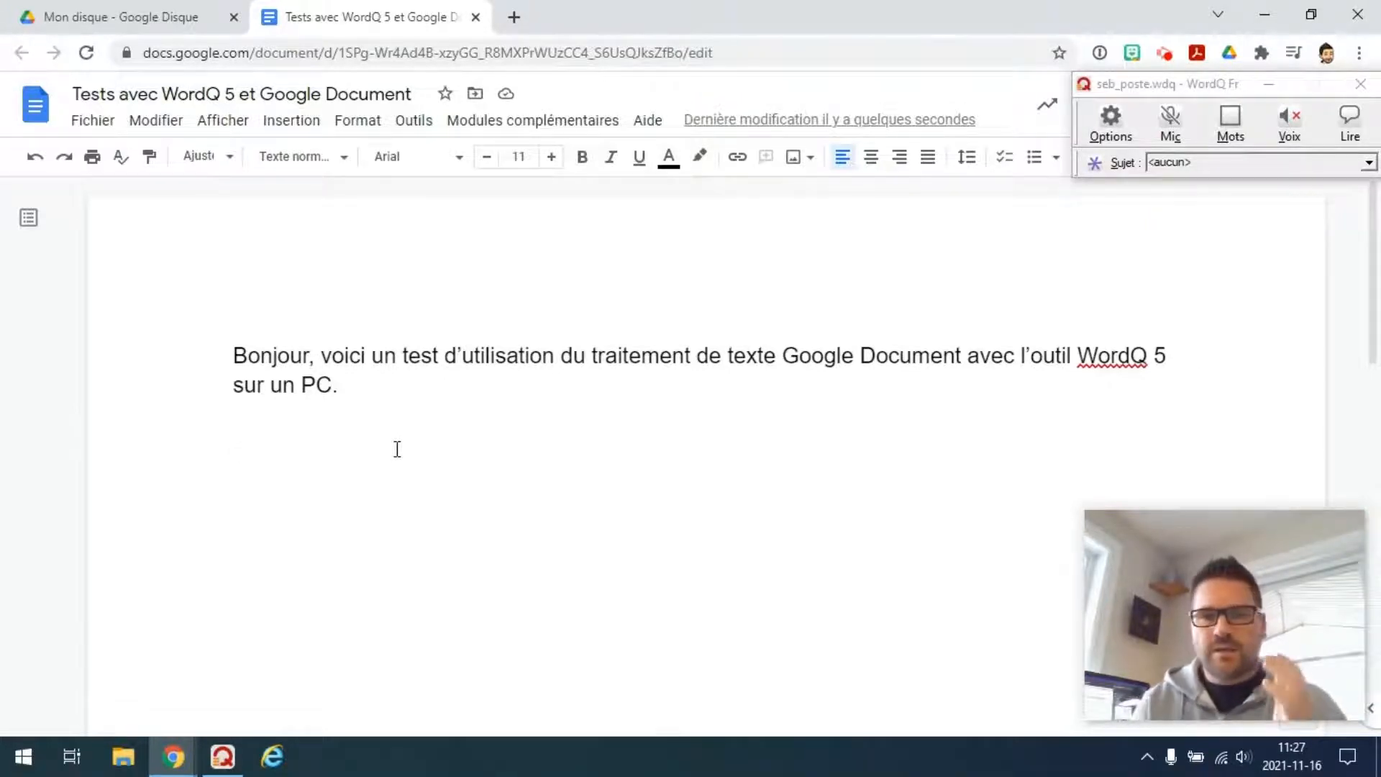
Step: Turn on WordQ's word prediction and start a new line with "J" below the existing paragraph
left_click(1233, 135)
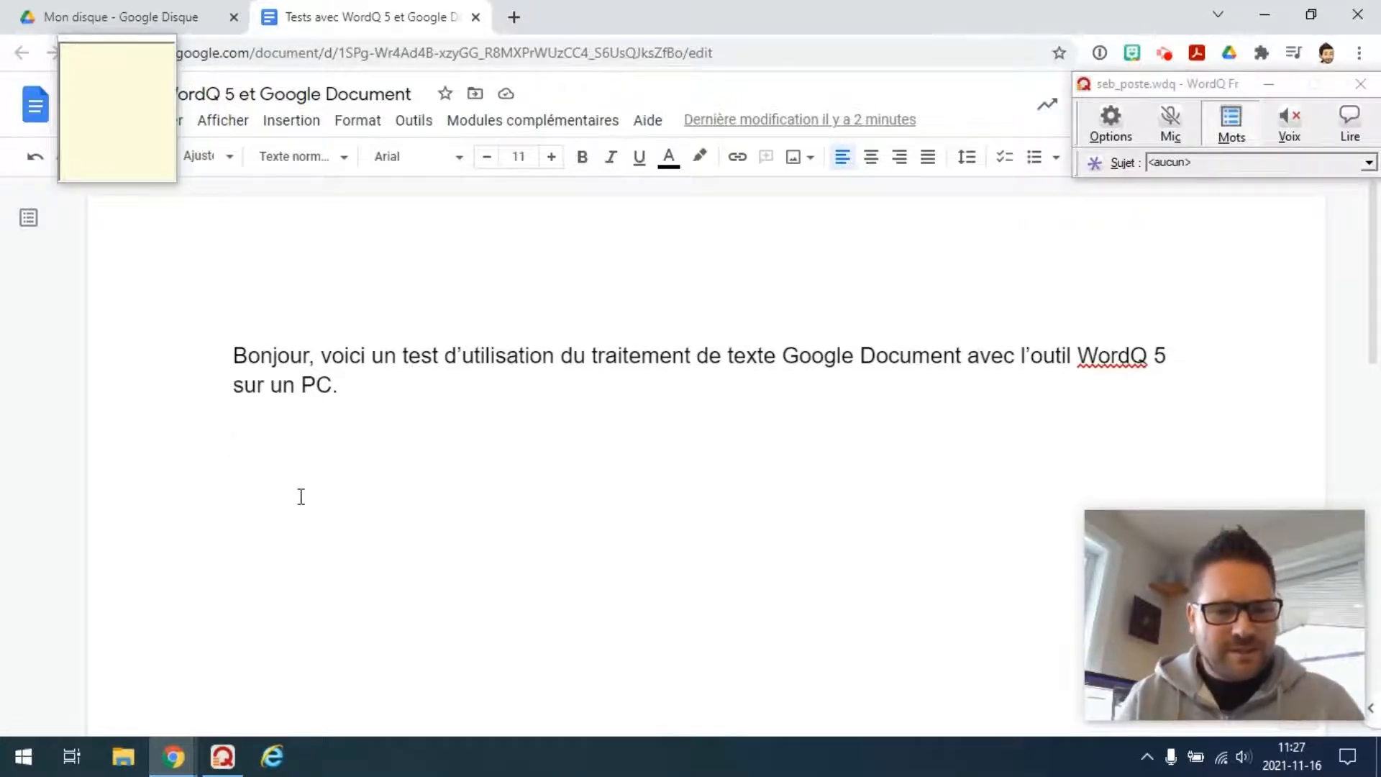
type("J")
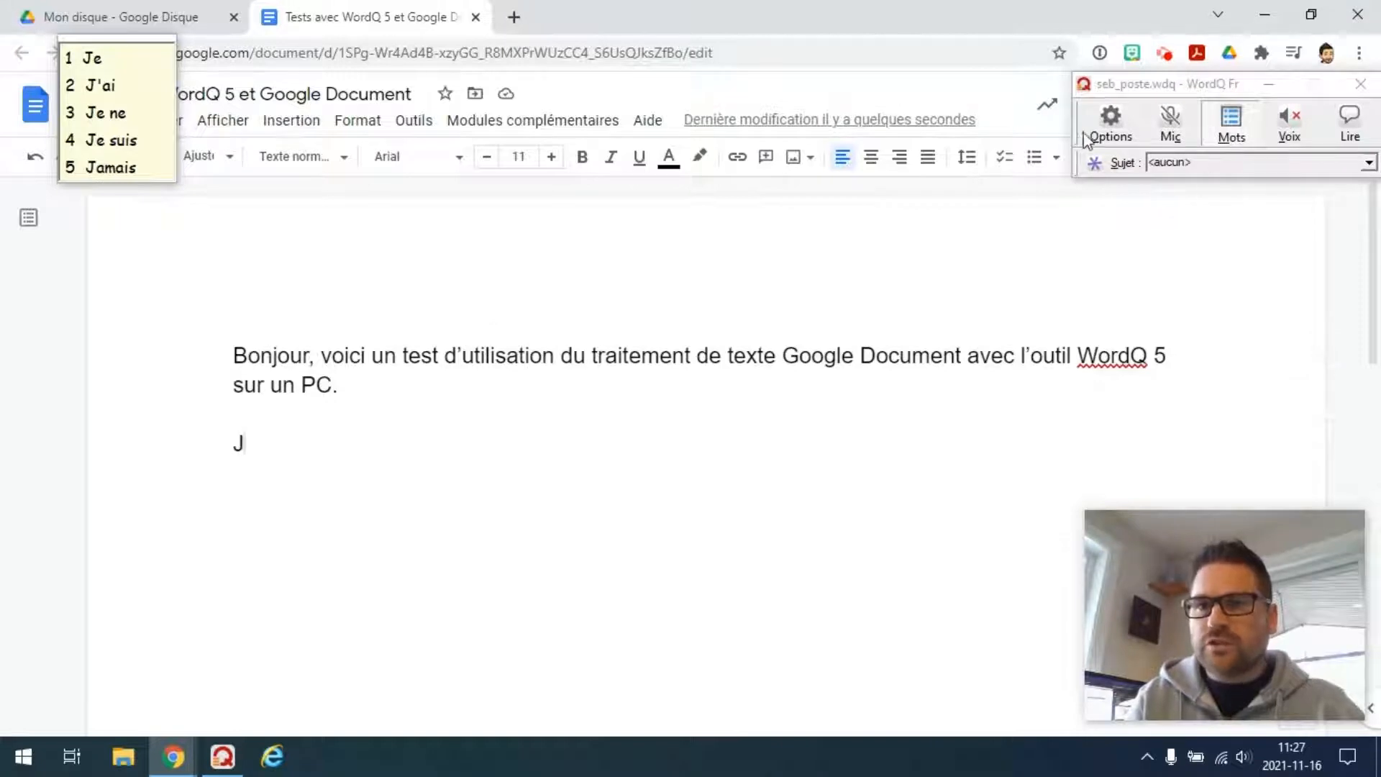
Step: Set the prediction list's position to "Laisser en place" and place the list in the margin beside the document text
left_click(1108, 133)
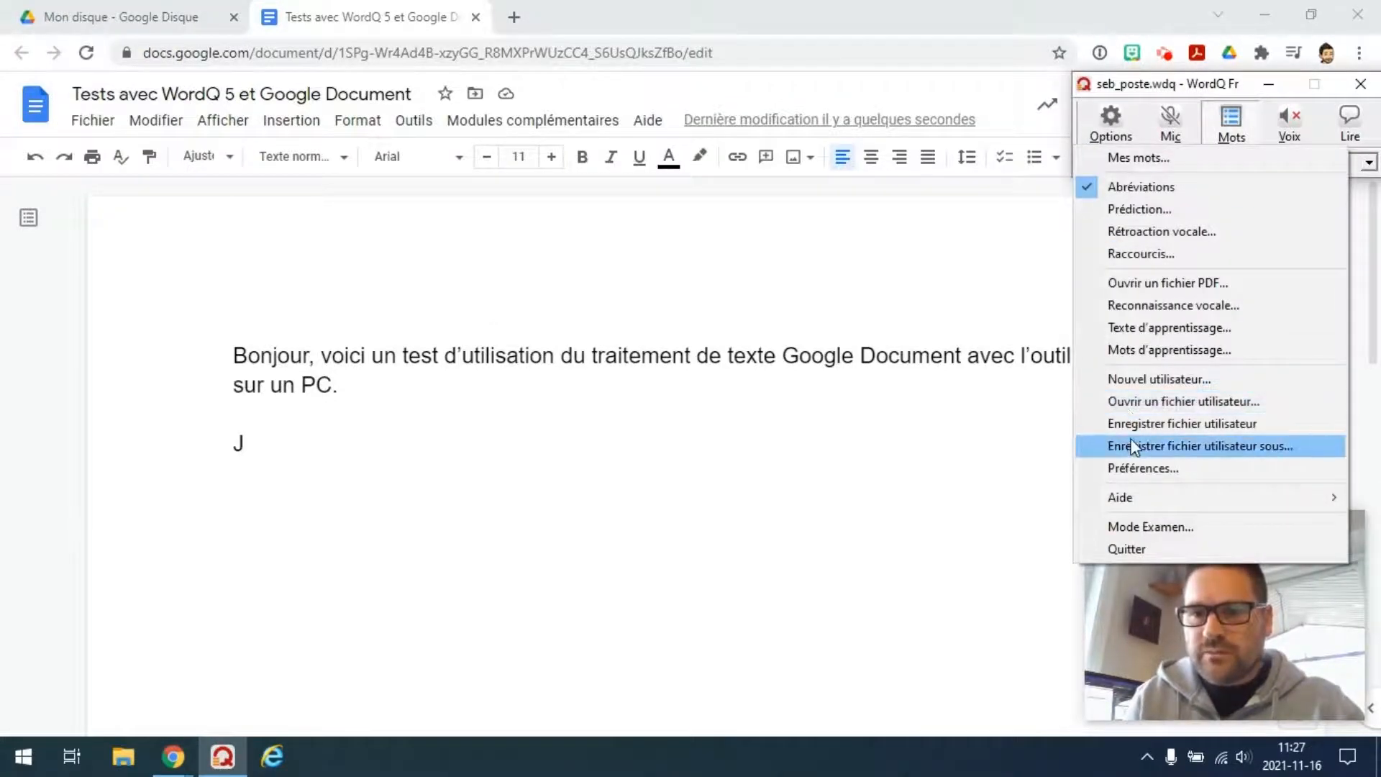
left_click(1167, 210)
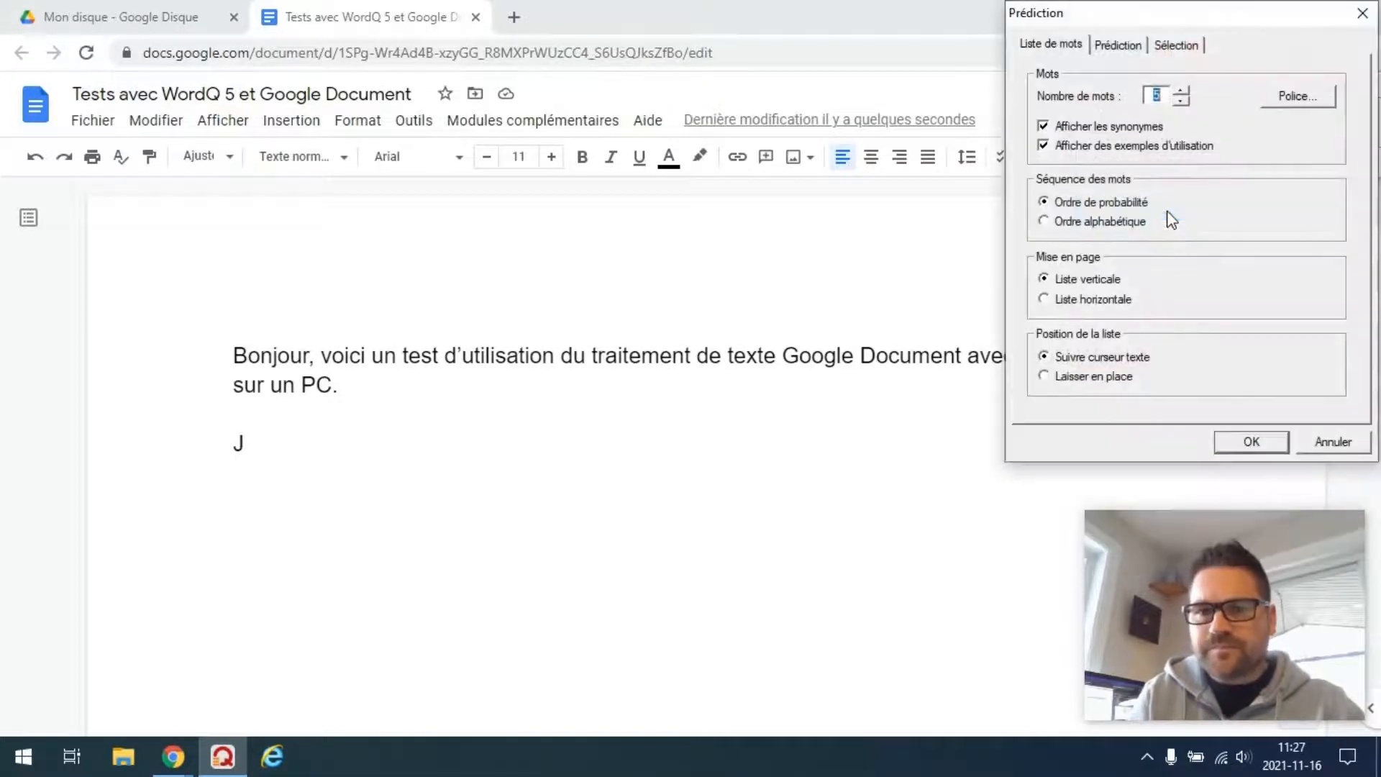
left_click(1045, 376)
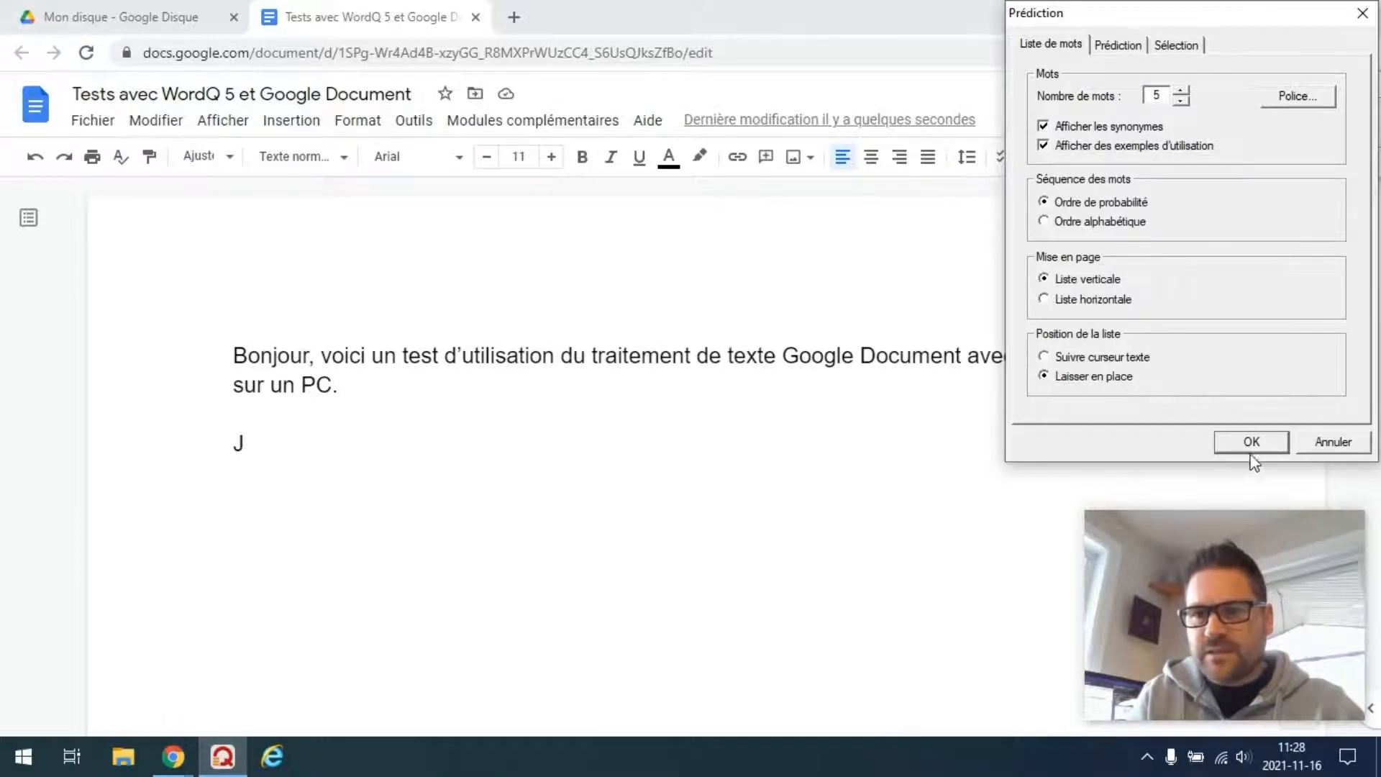
left_click(1254, 436)
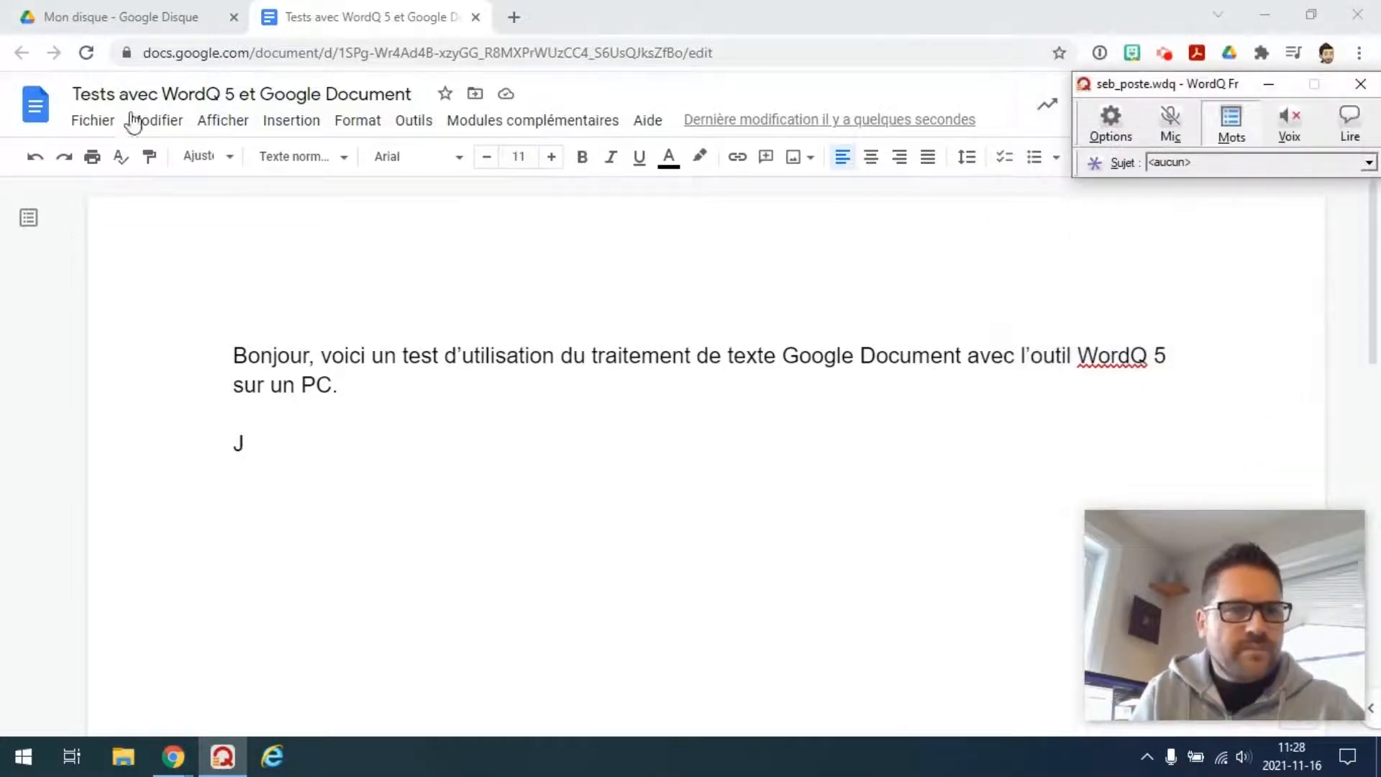
left_click(283, 444)
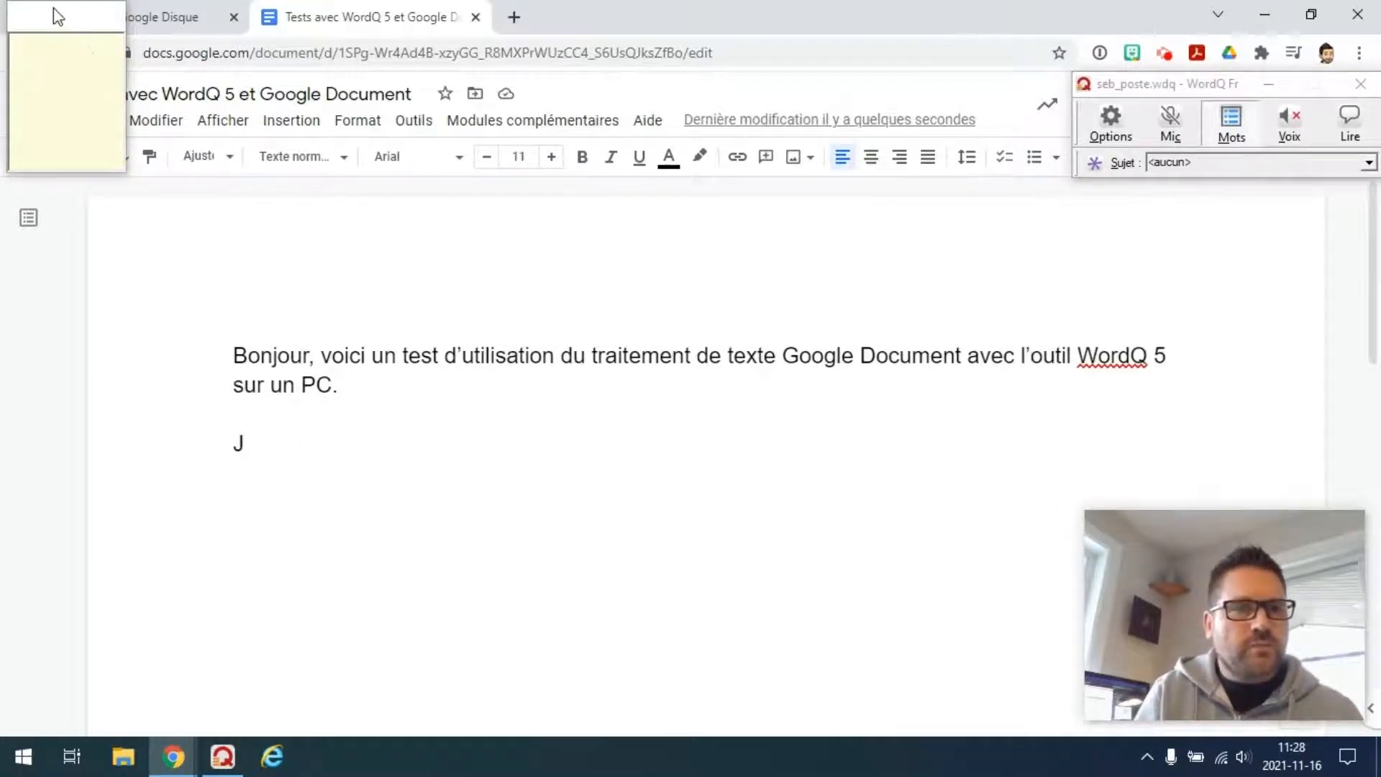
left_click_drag(52, 15, 94, 364)
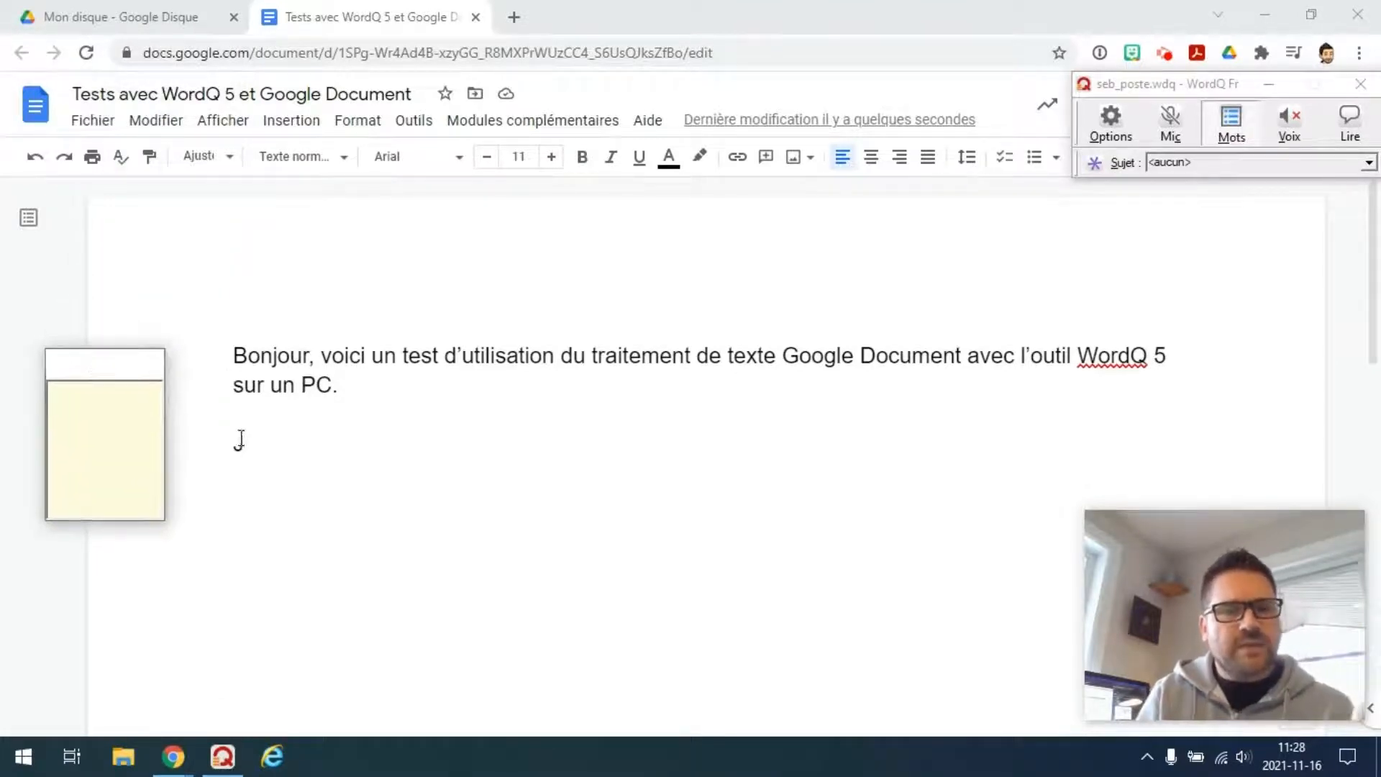
Step: Continue the line after "J" so that it reads "Je vois"
left_click(257, 441)
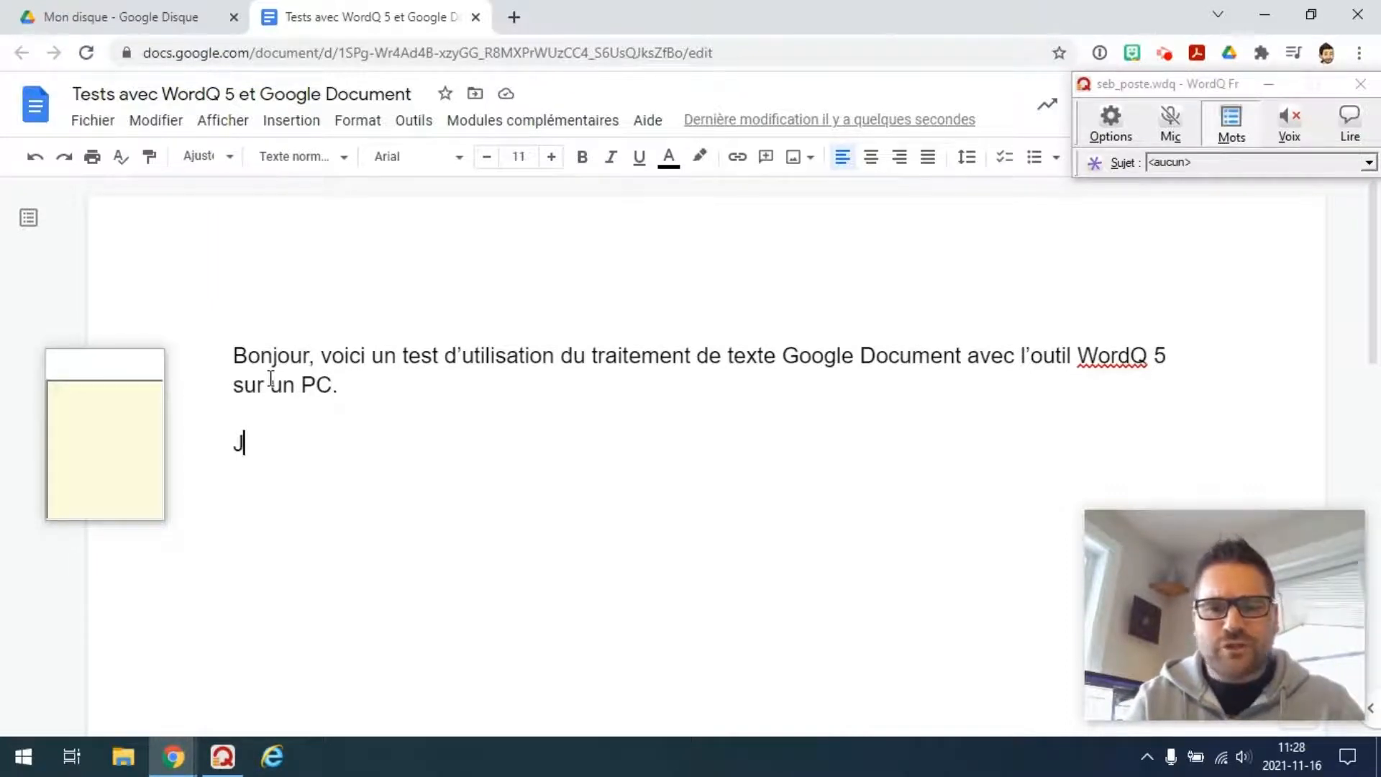
type("e")
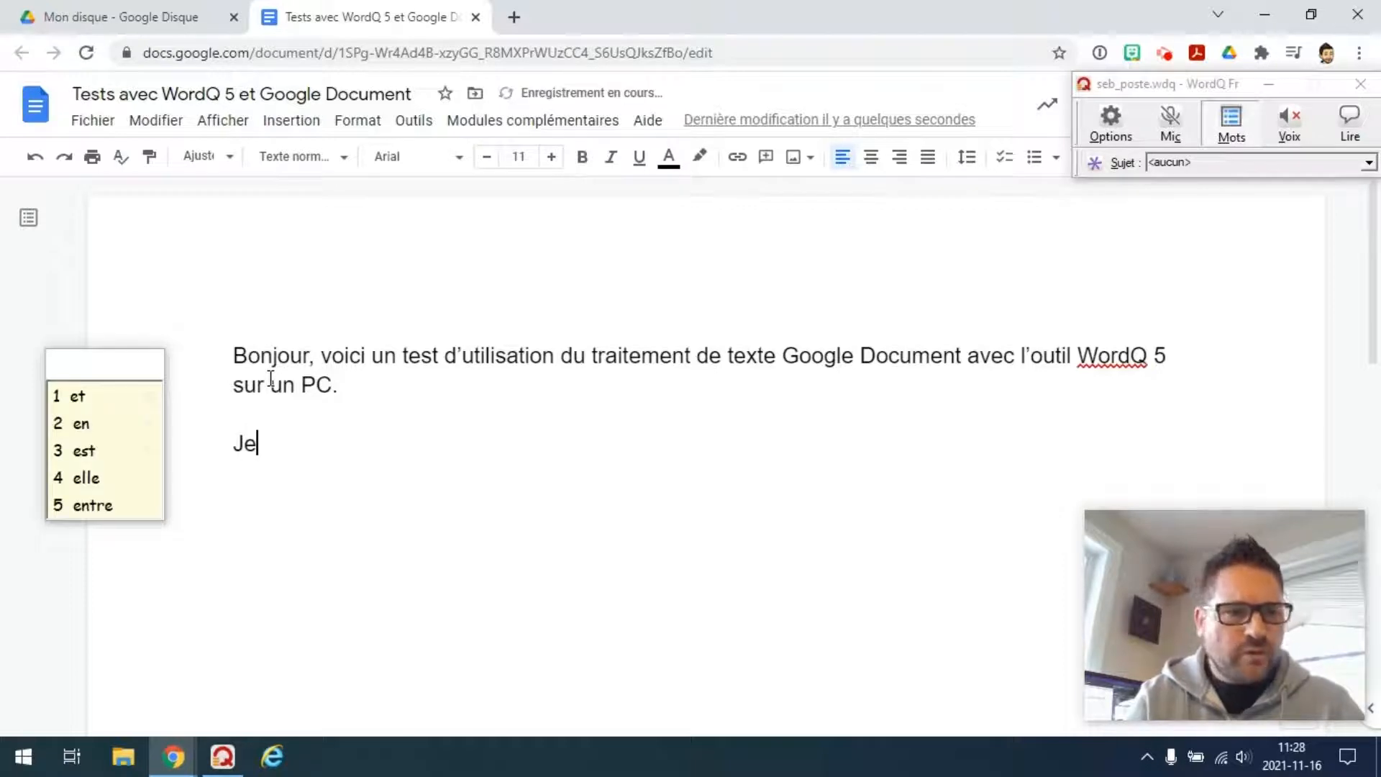
type(" v")
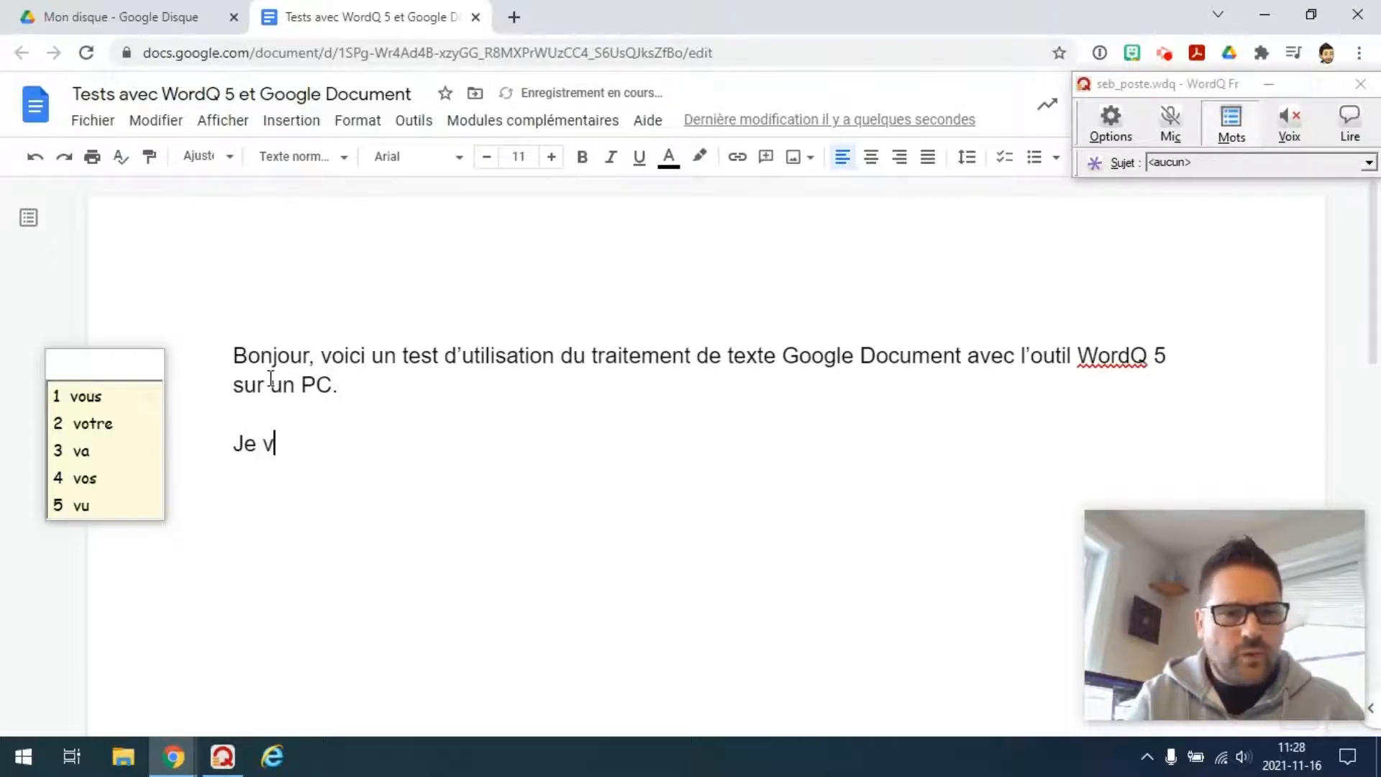
type("o")
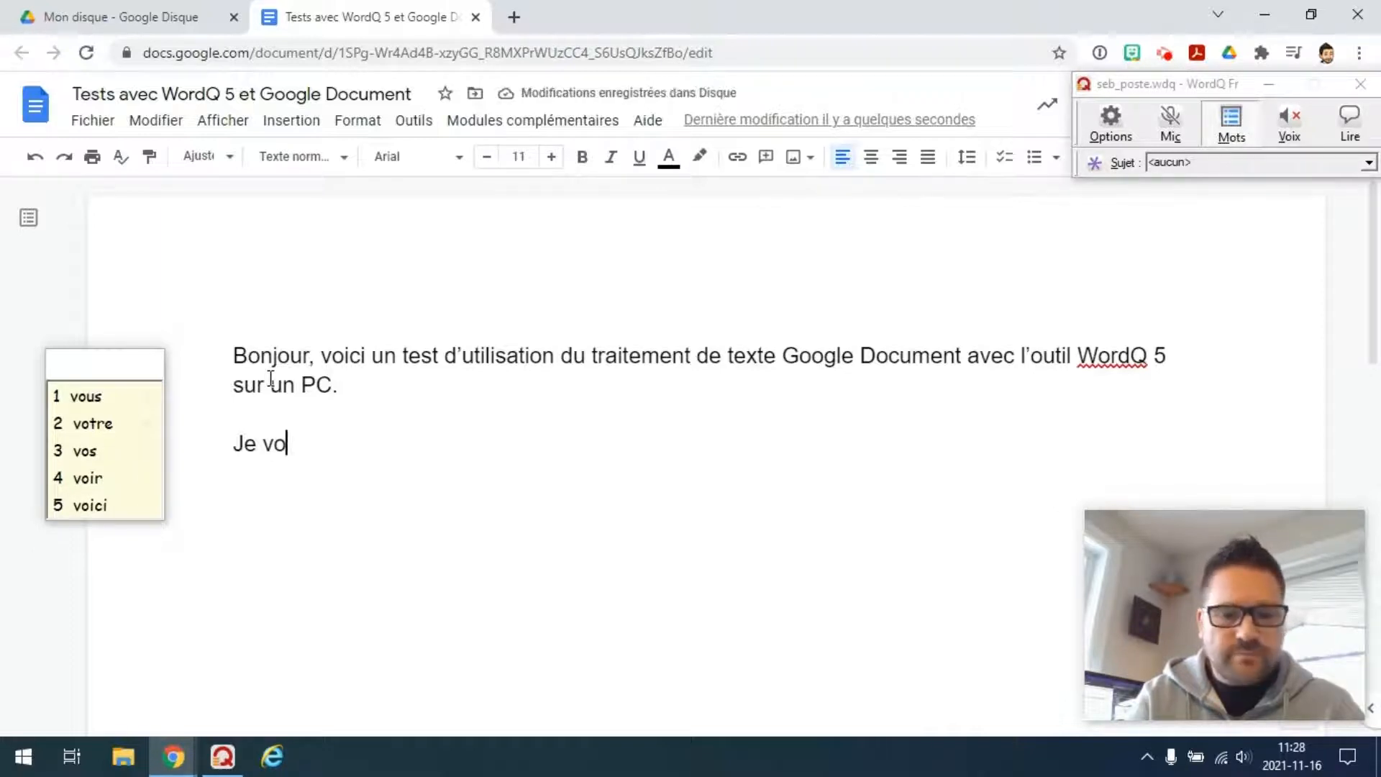
type("i")
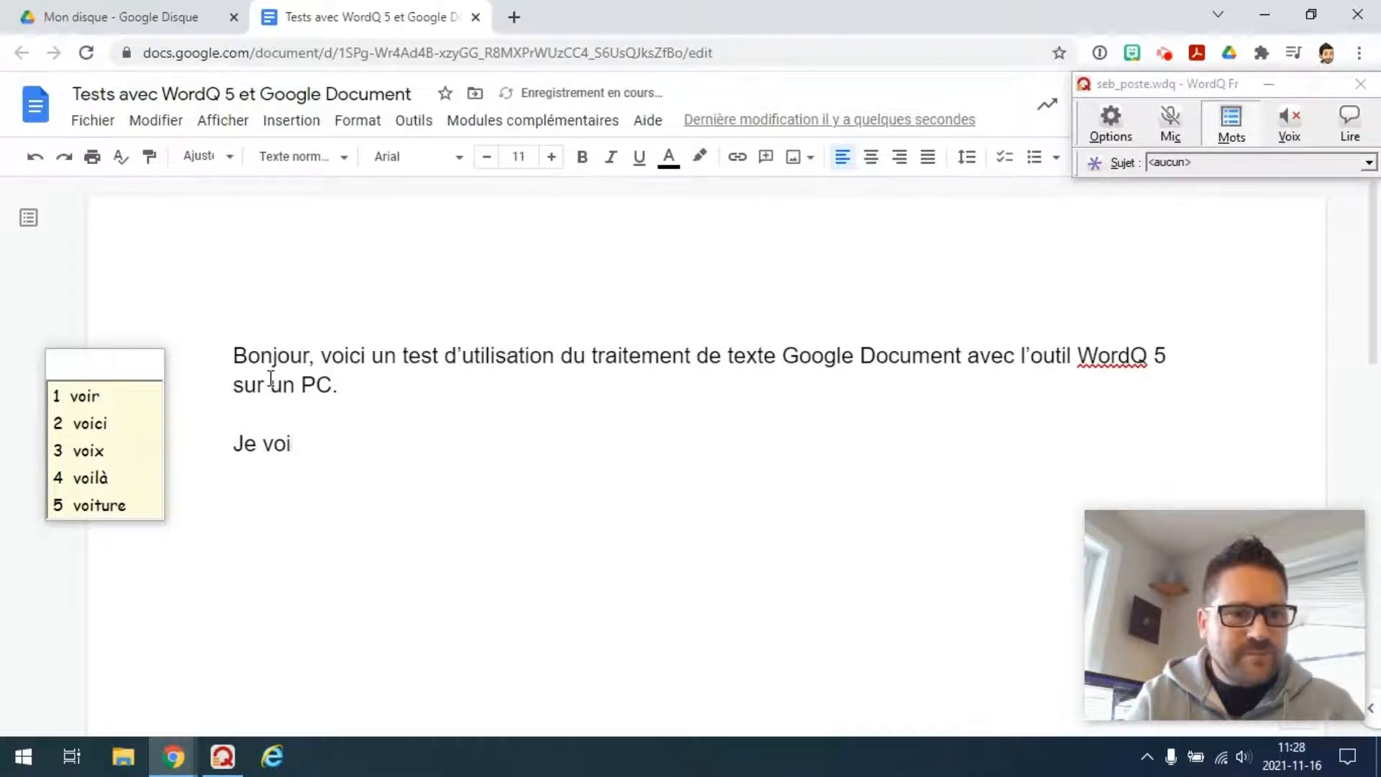
type("s")
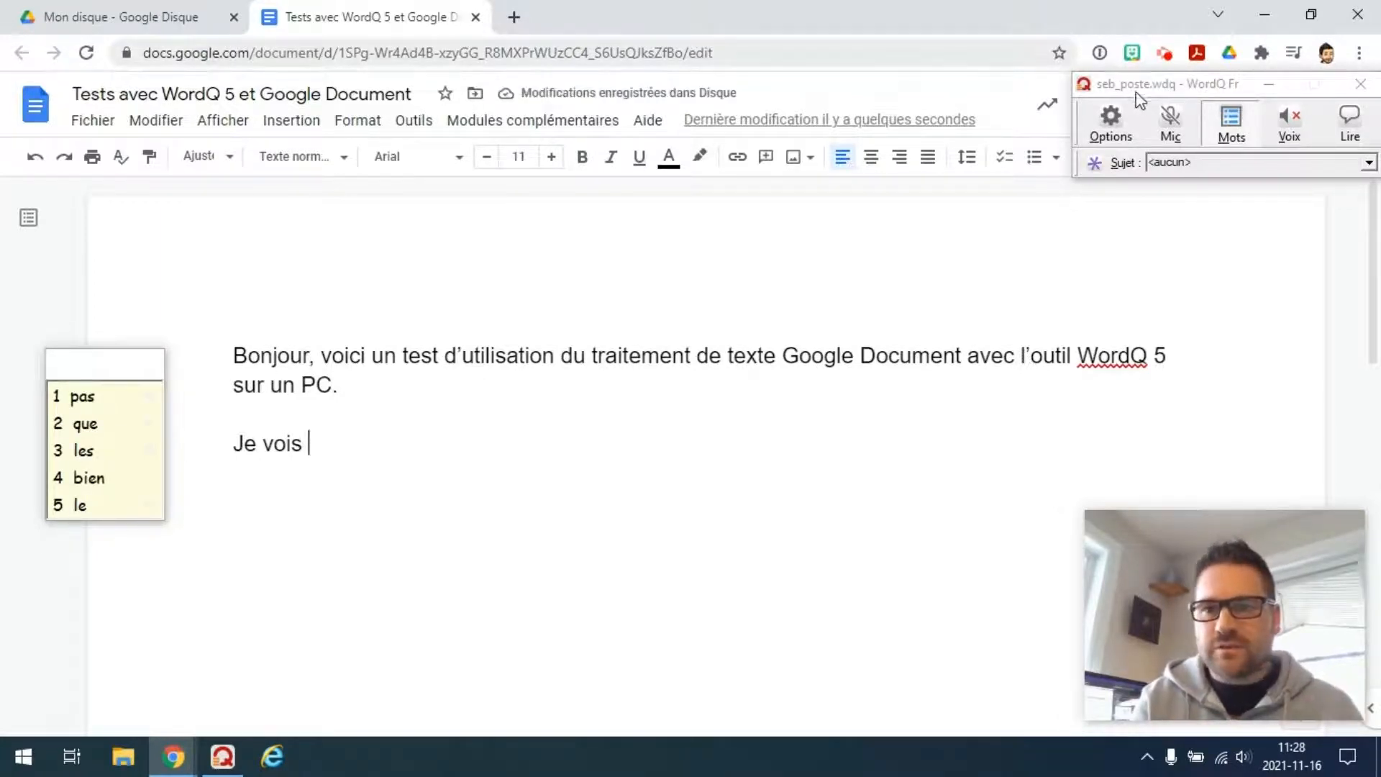
Step: Set the number of words in WordQ's prediction list to 7
left_click(1118, 137)
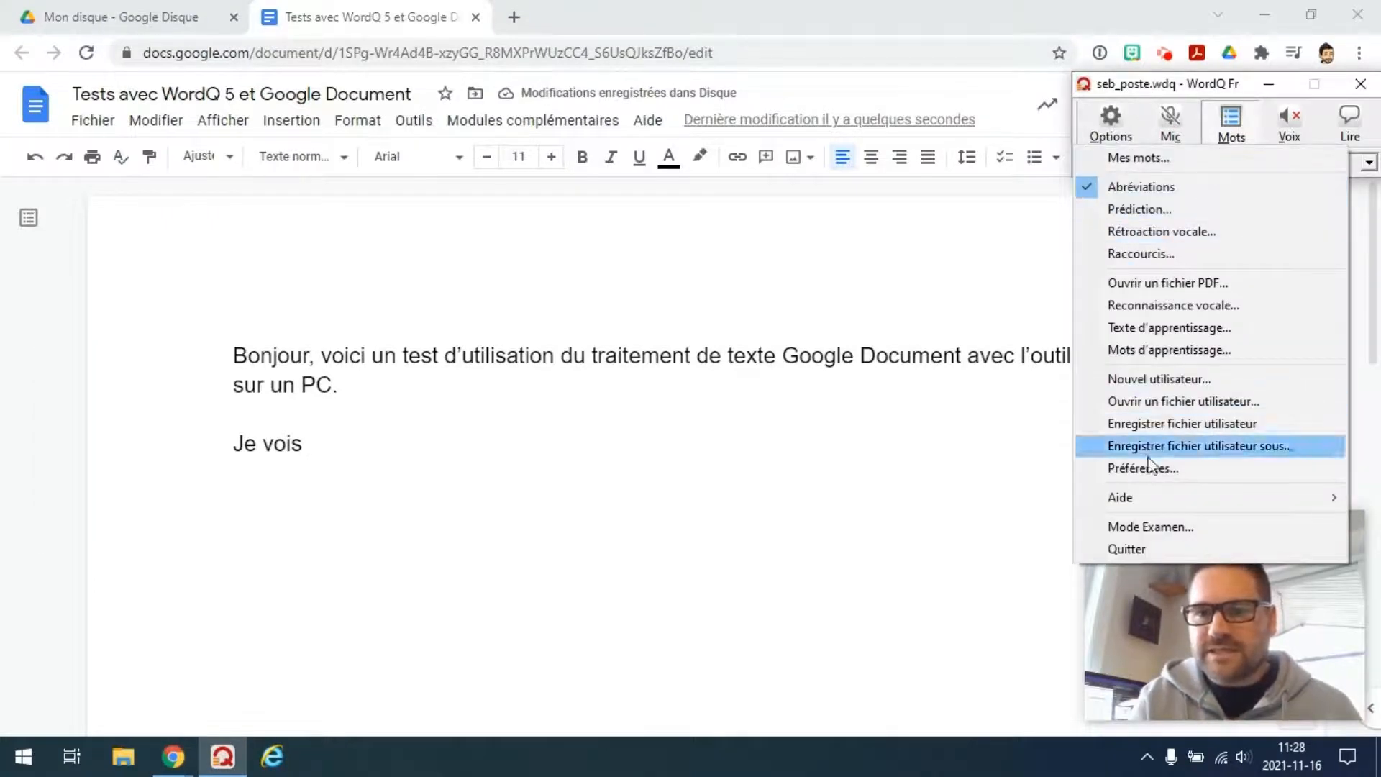
left_click(1141, 210)
left_click(1181, 90)
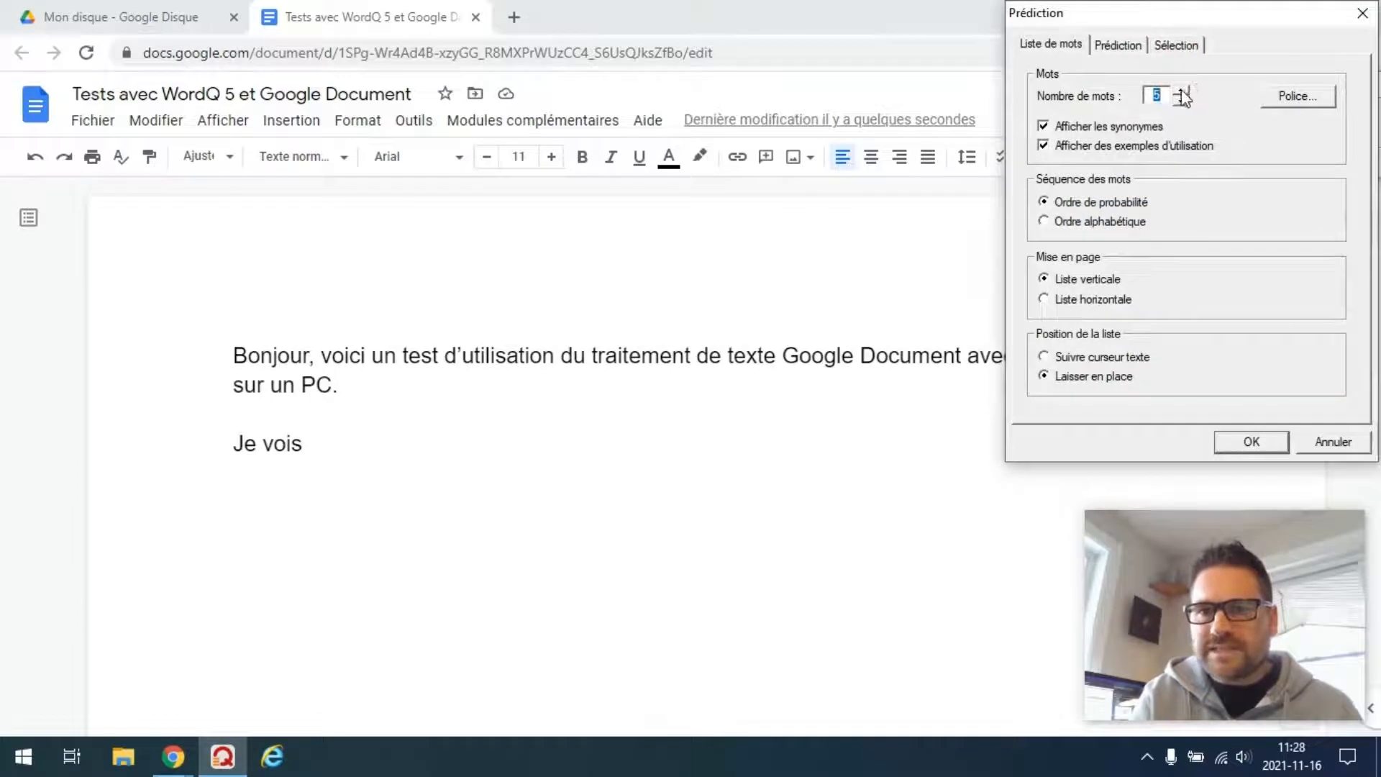
left_click(1181, 90)
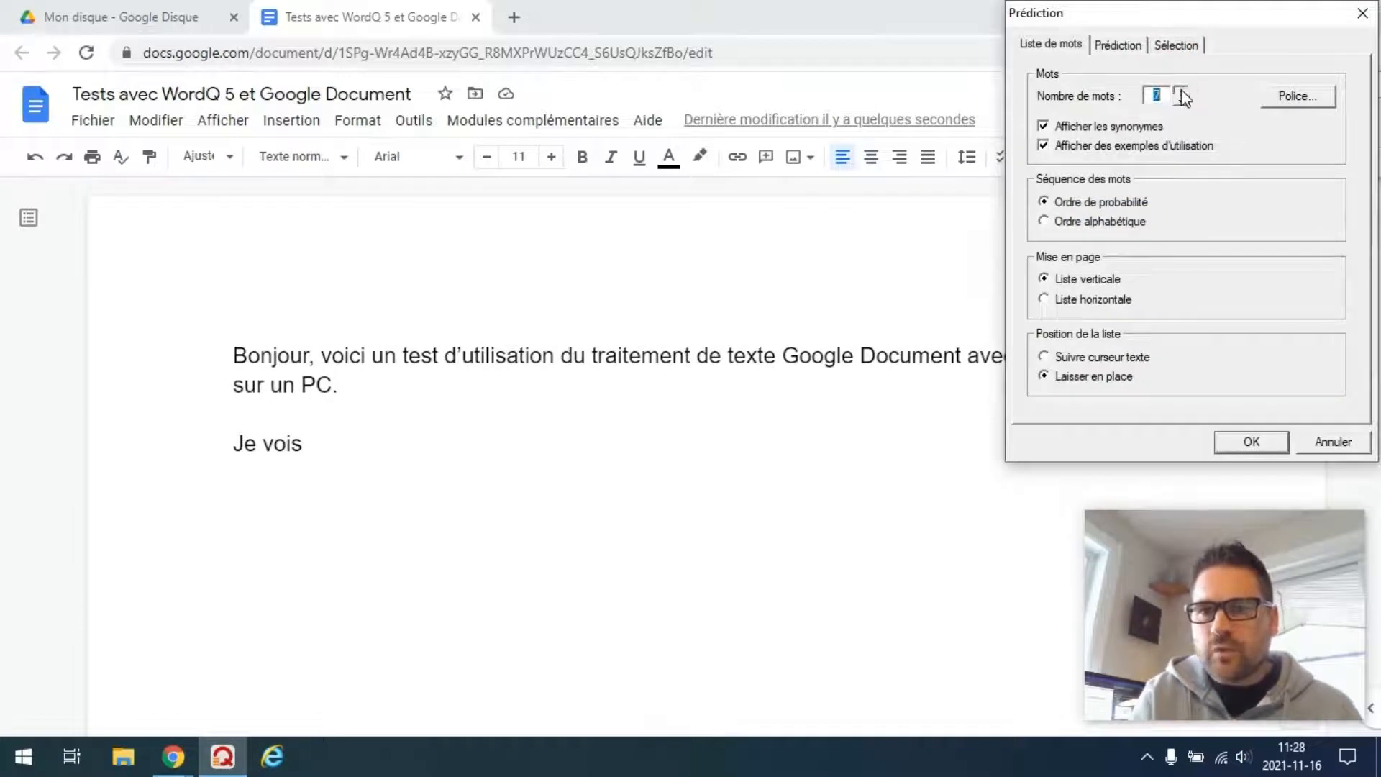
left_click(1240, 442)
Step: Complete the sentence as "Je vois un arbre.", inserting "arbre" from the word predictions after entering "ar"
left_click(421, 445)
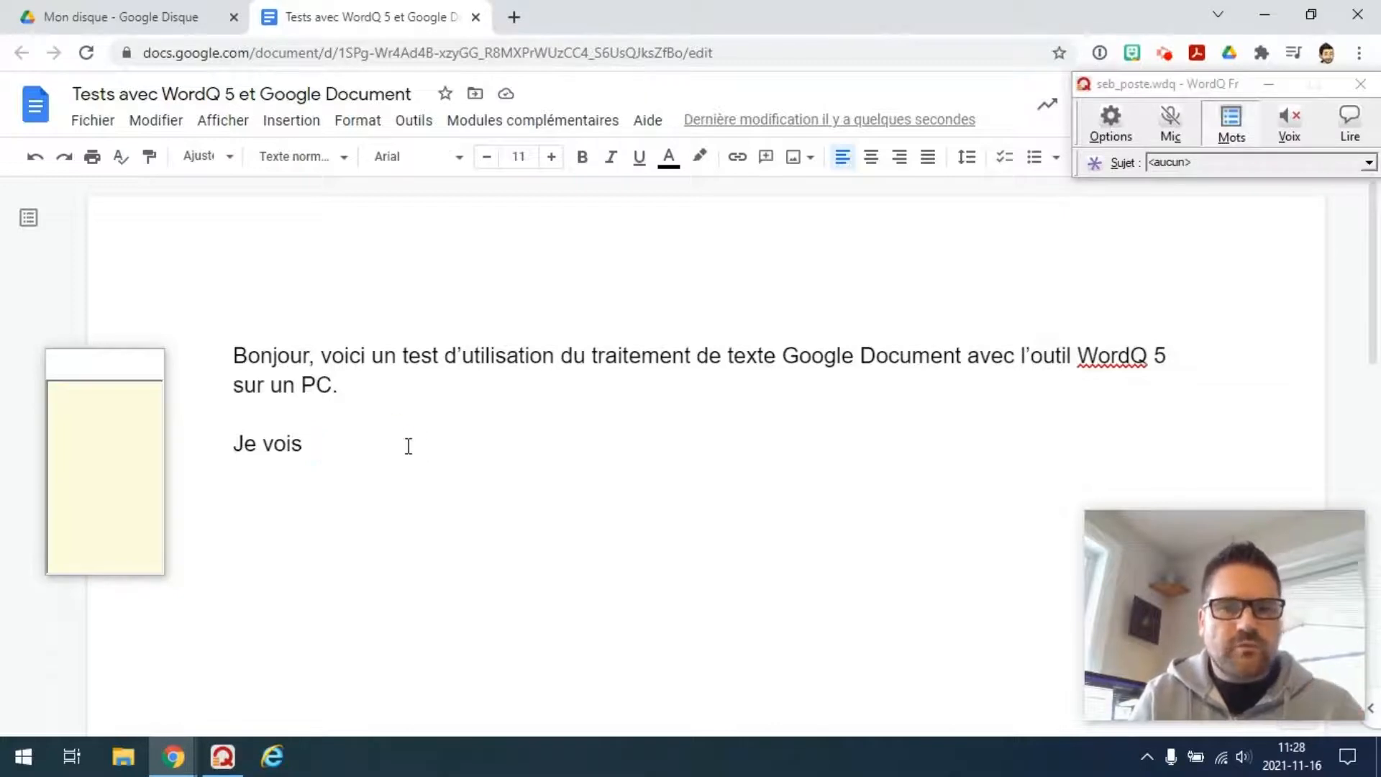
type("u")
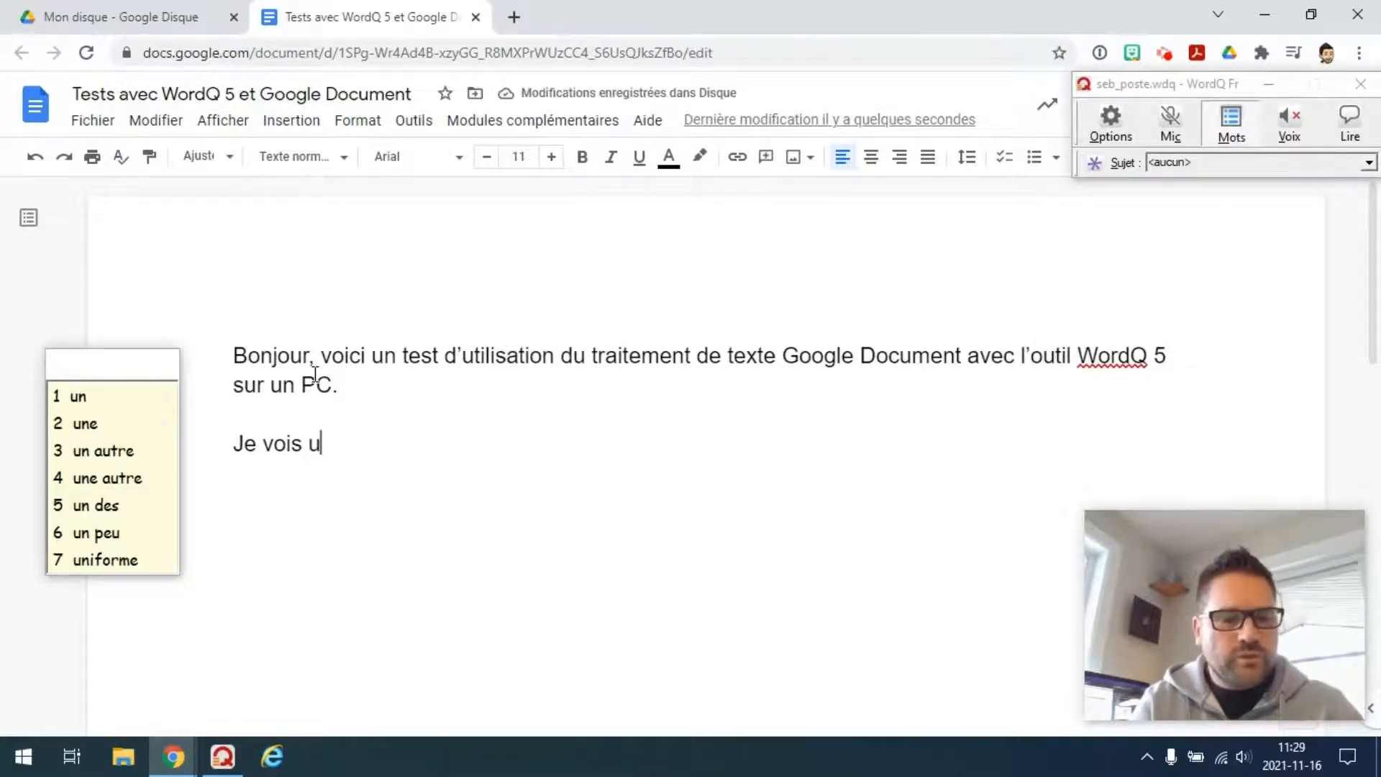
type("n ")
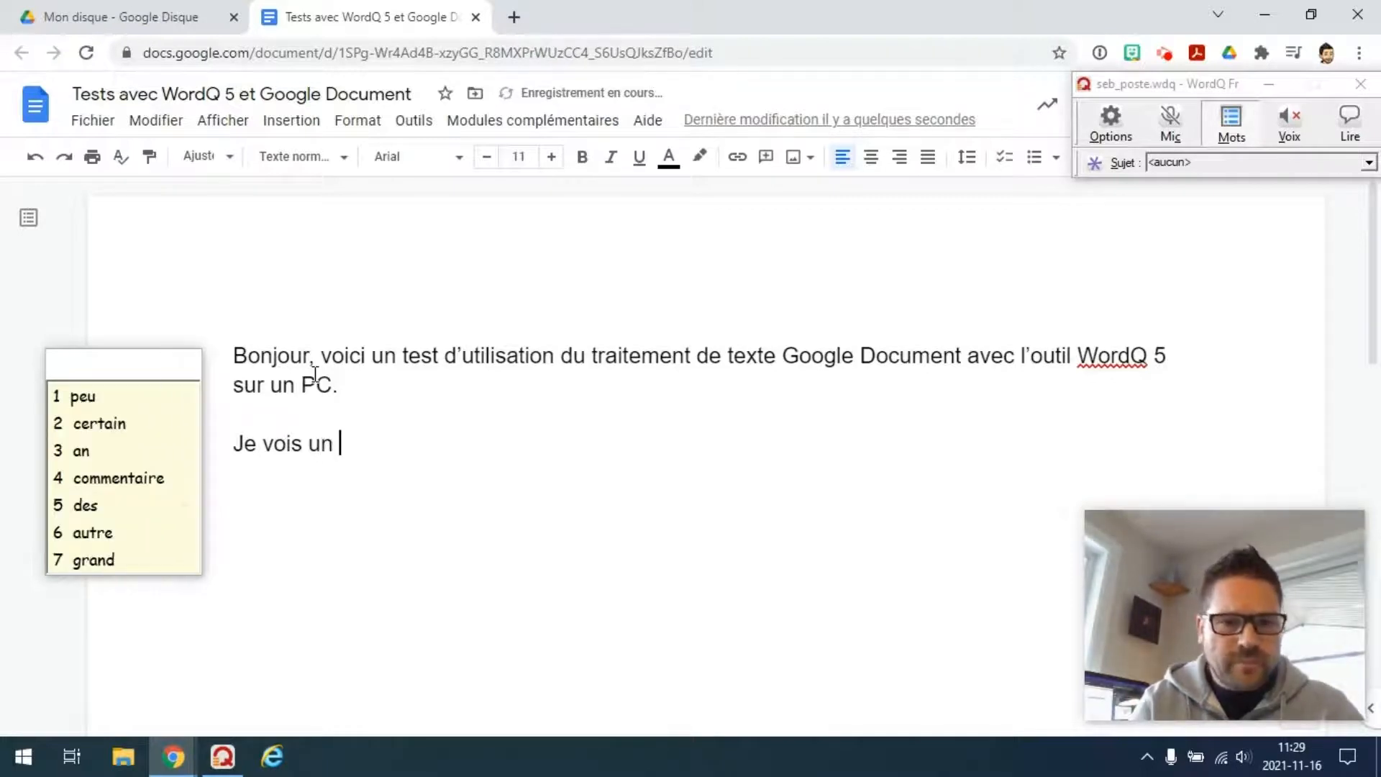
type("a")
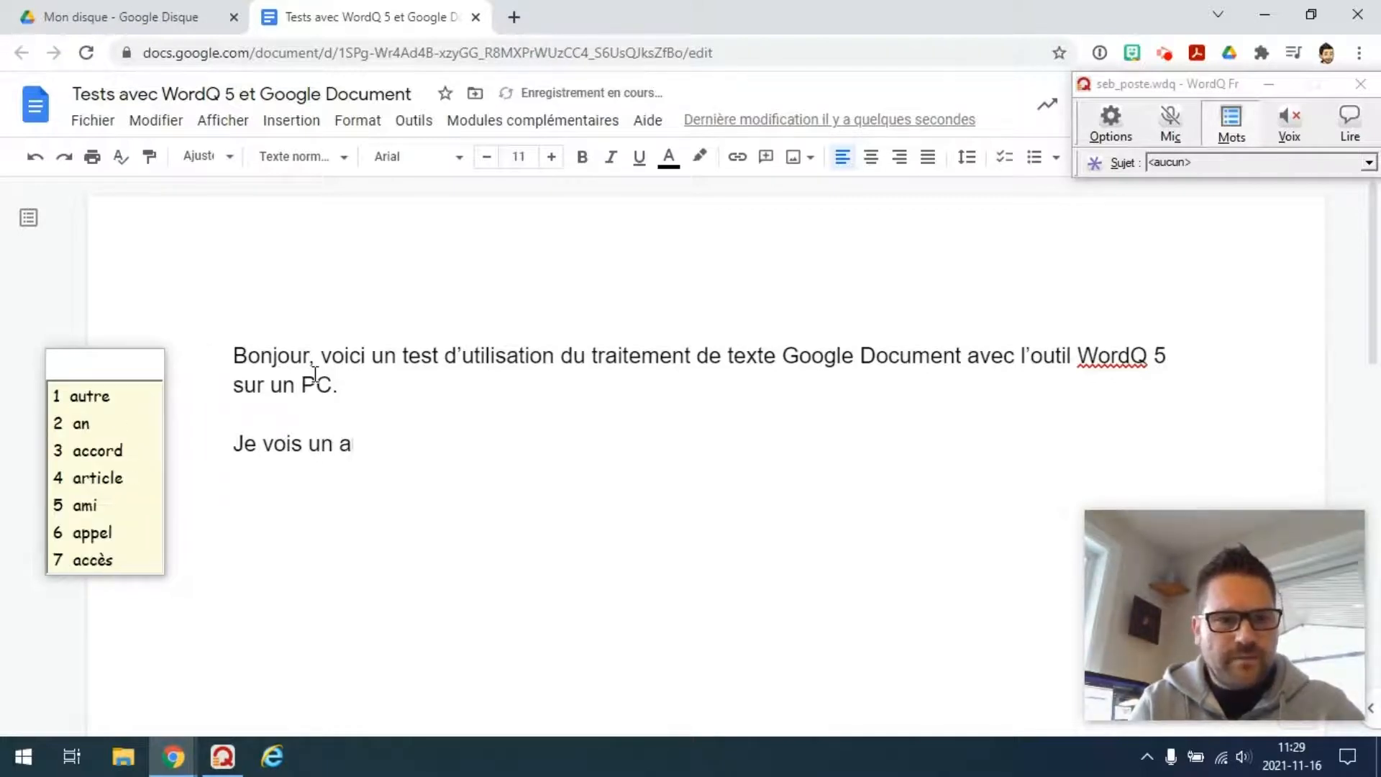
type("r")
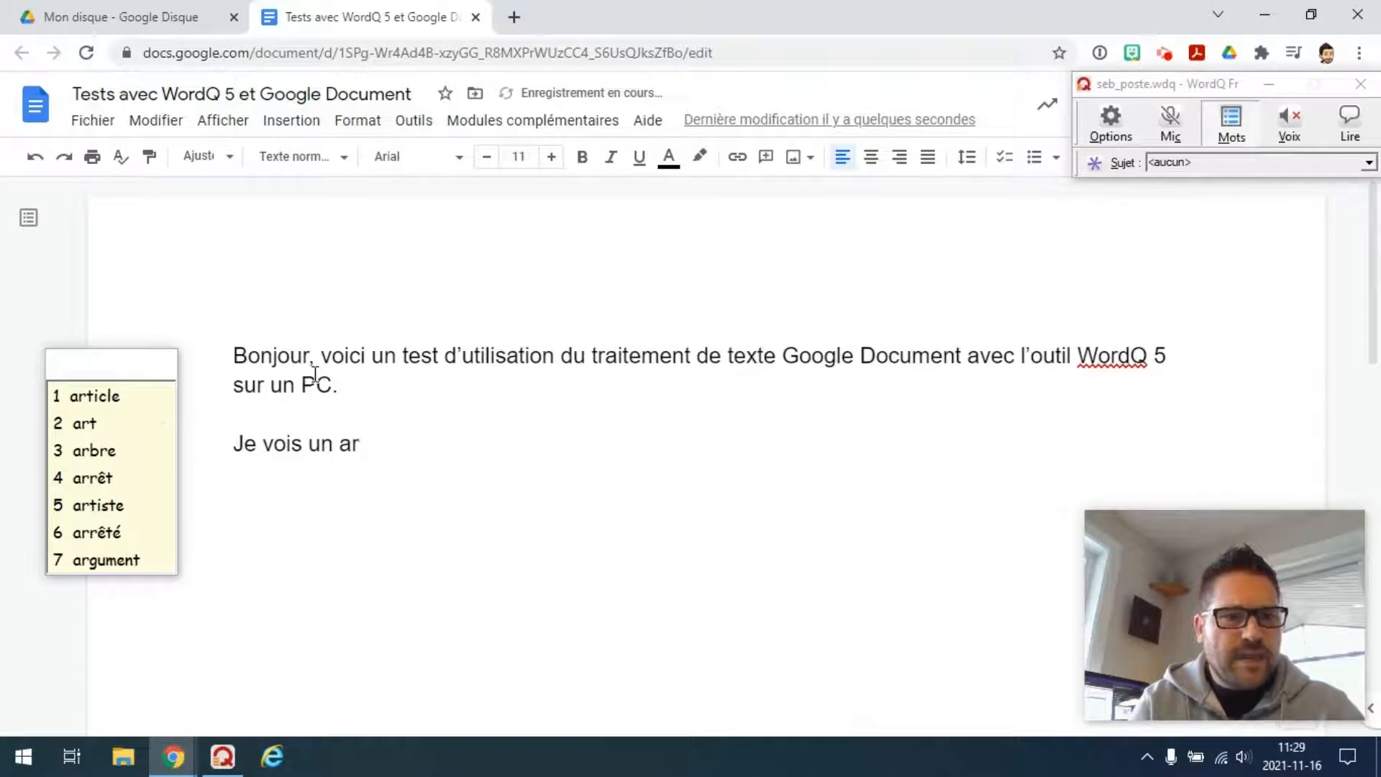
key("Down")
key("Down")
key("Down")
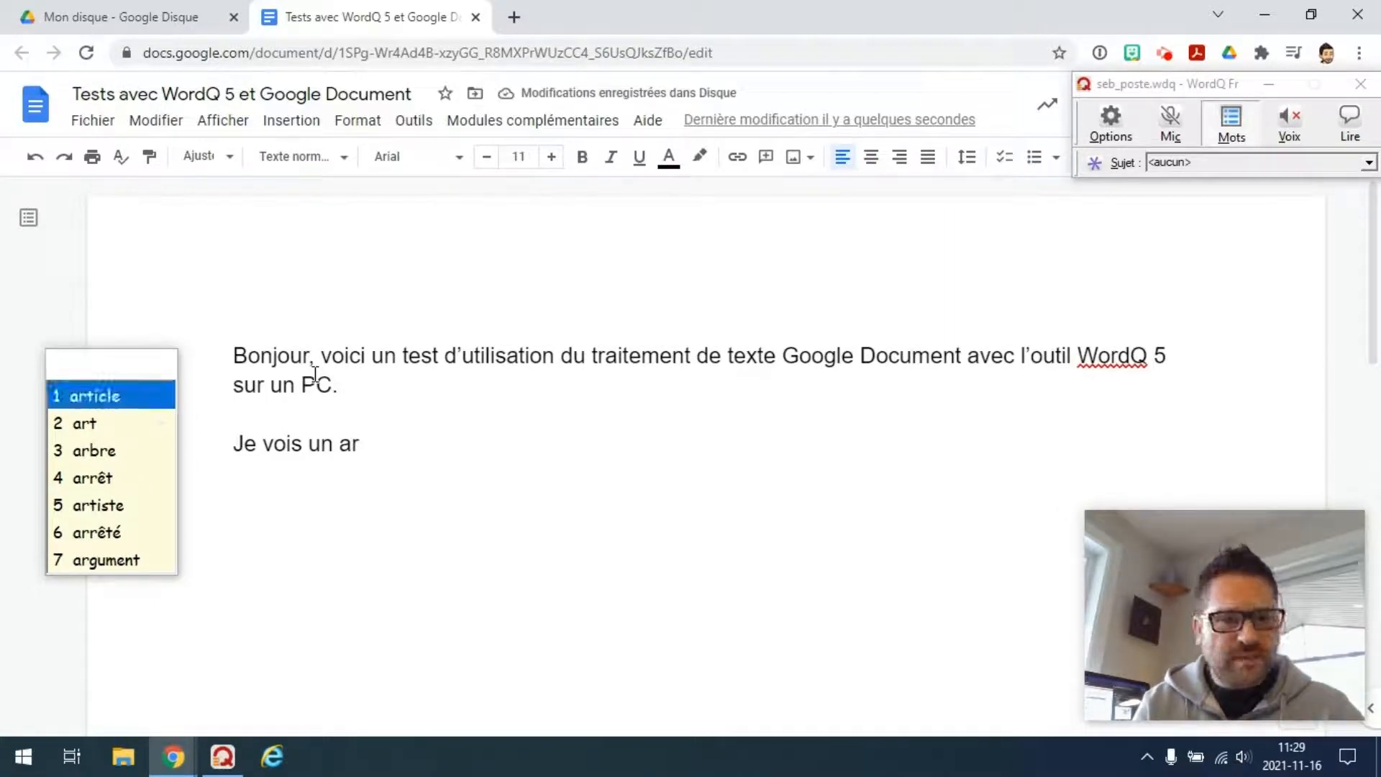
key("Return")
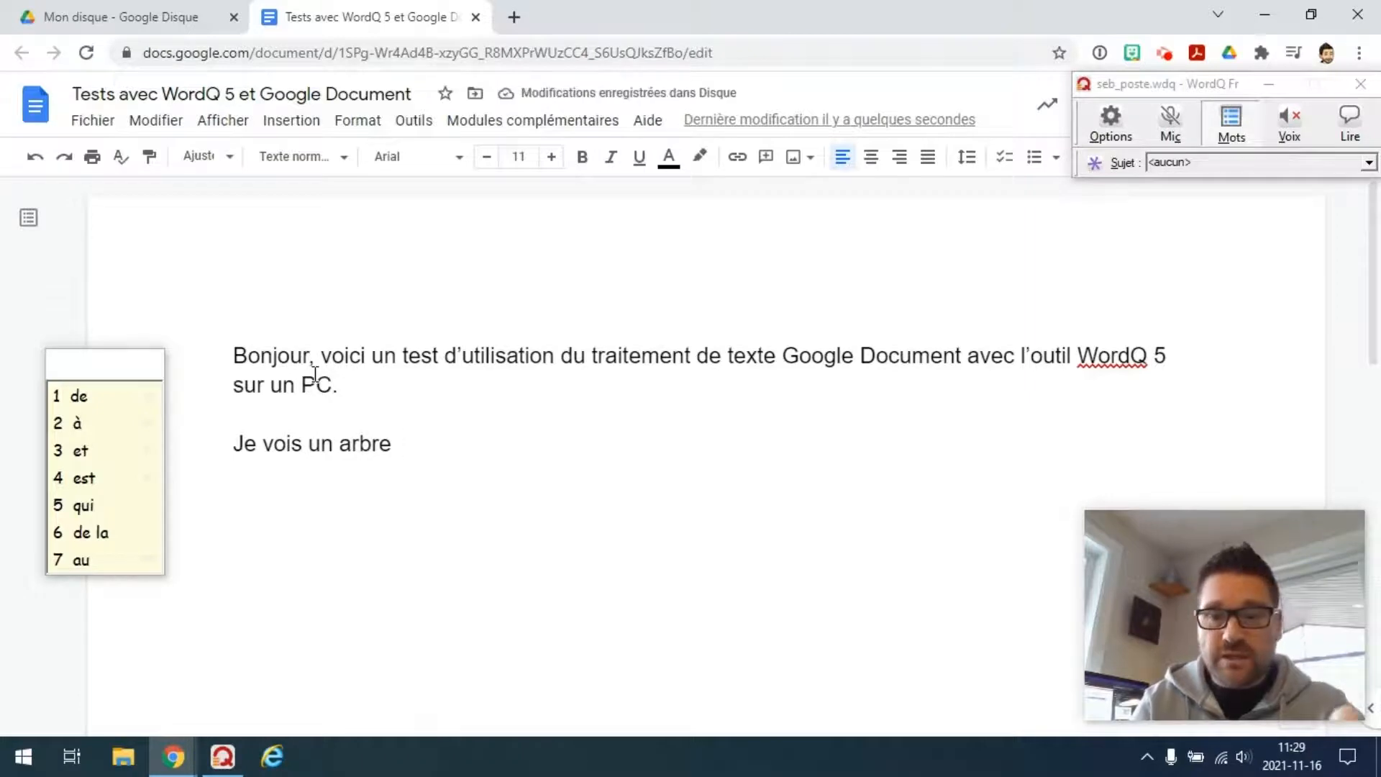
type(".")
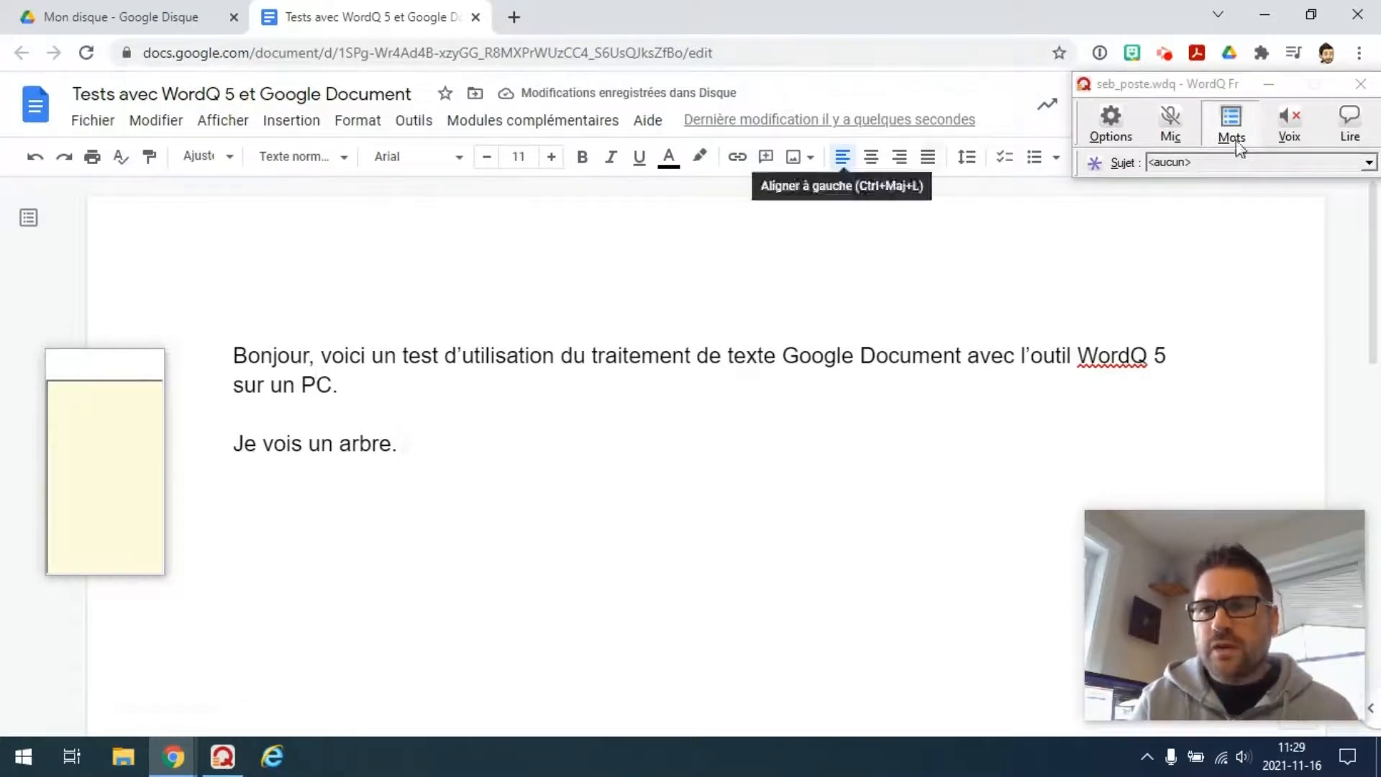
Step: Turn on WordQ's voice feedback and start a second sentence by inserting the predicted word "Il"
left_click(1310, 134)
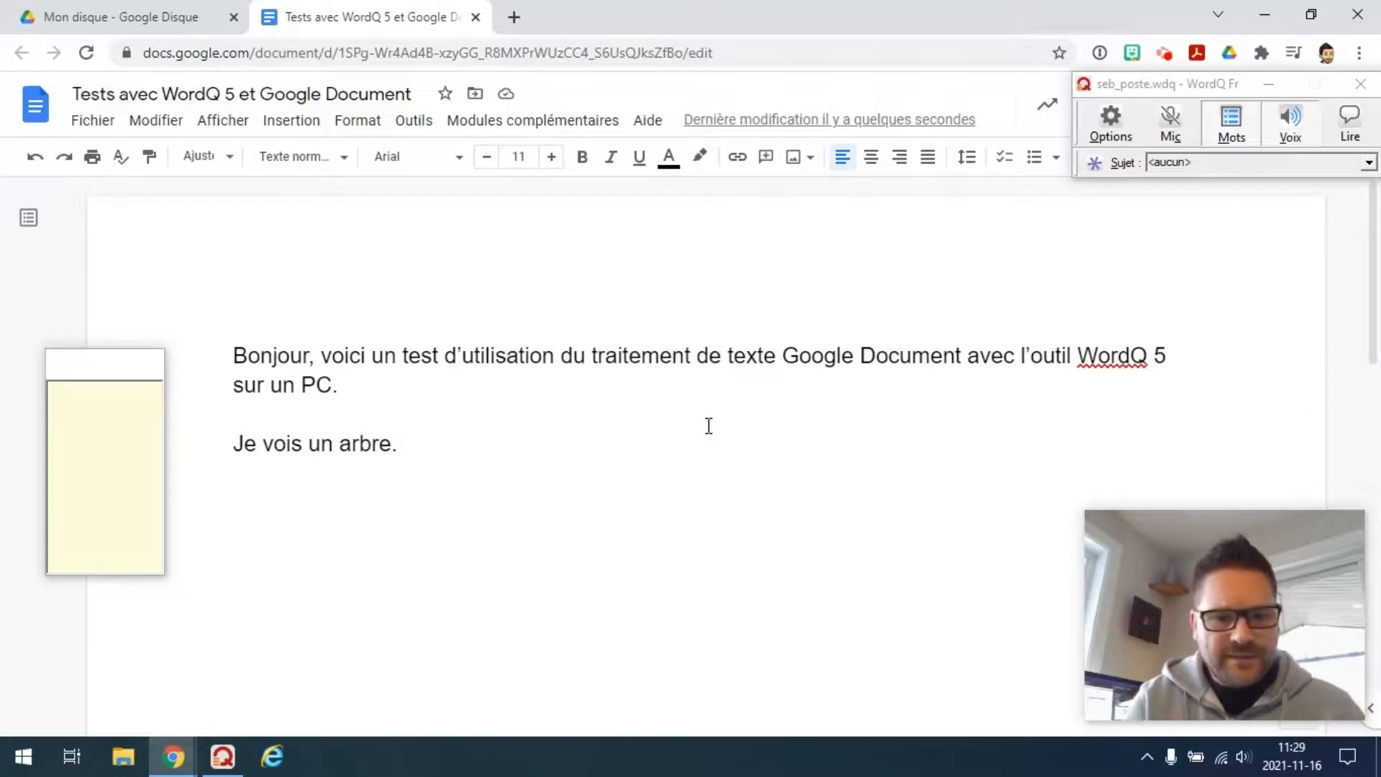
type("I")
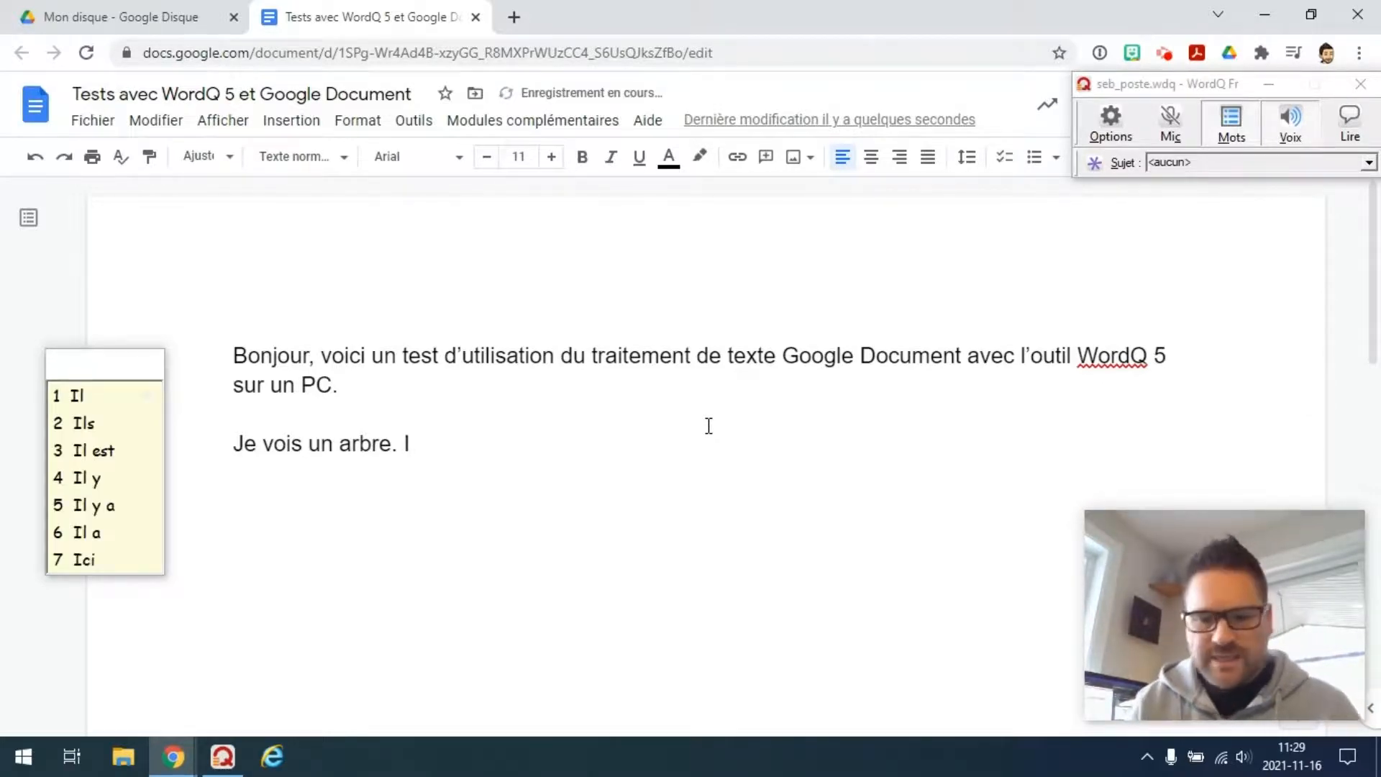
key("Down")
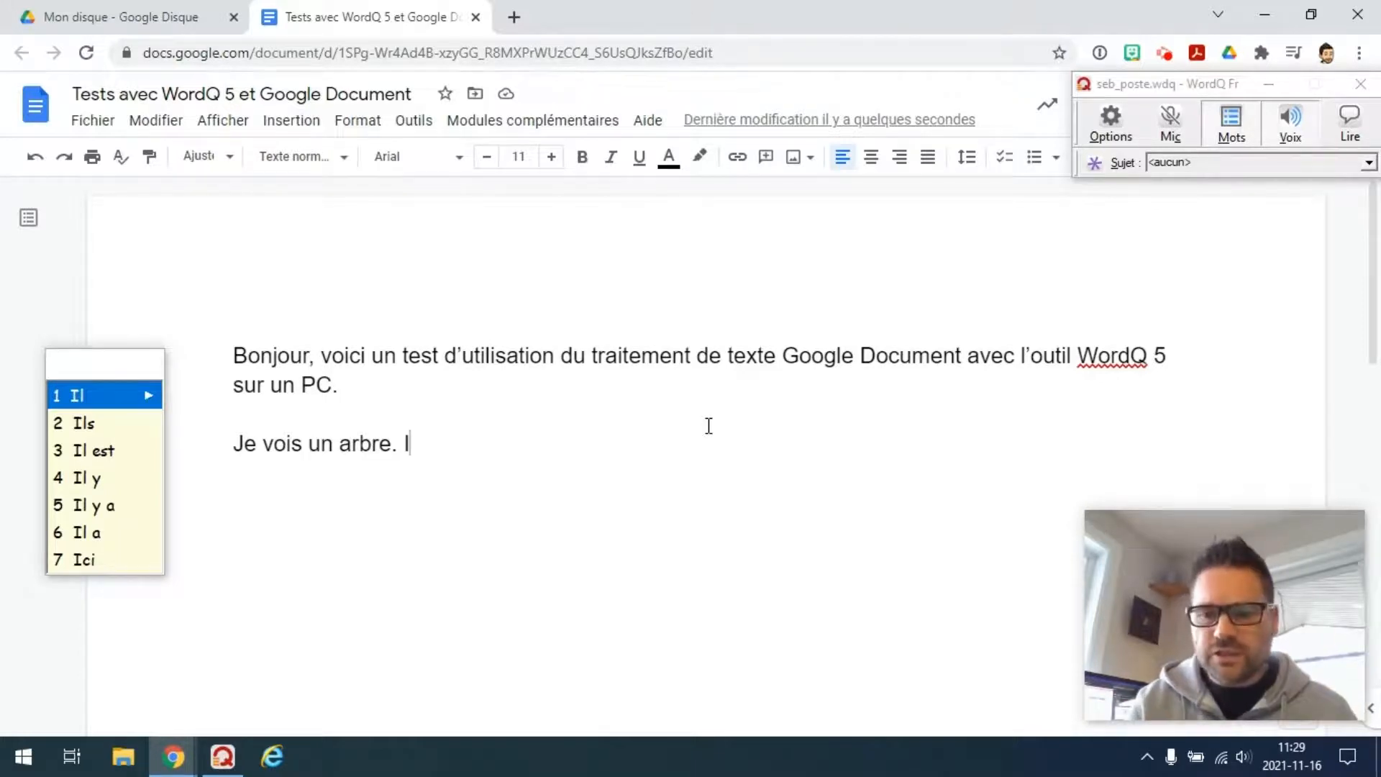
key("Return")
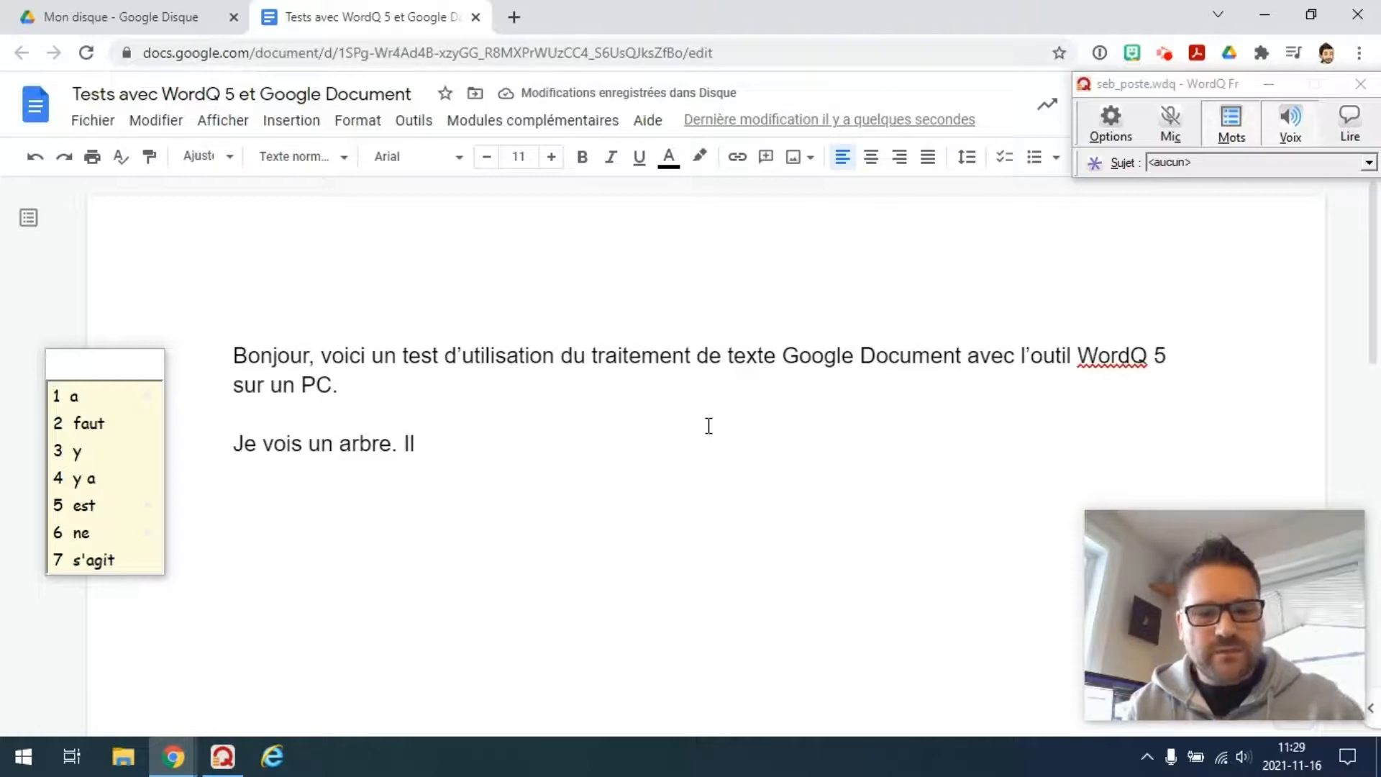
Step: Display the usage examples for the predicted word "est" and insert that word after "Il"
key("Down")
key("Down")
key("Down")
key("Down")
key("Down")
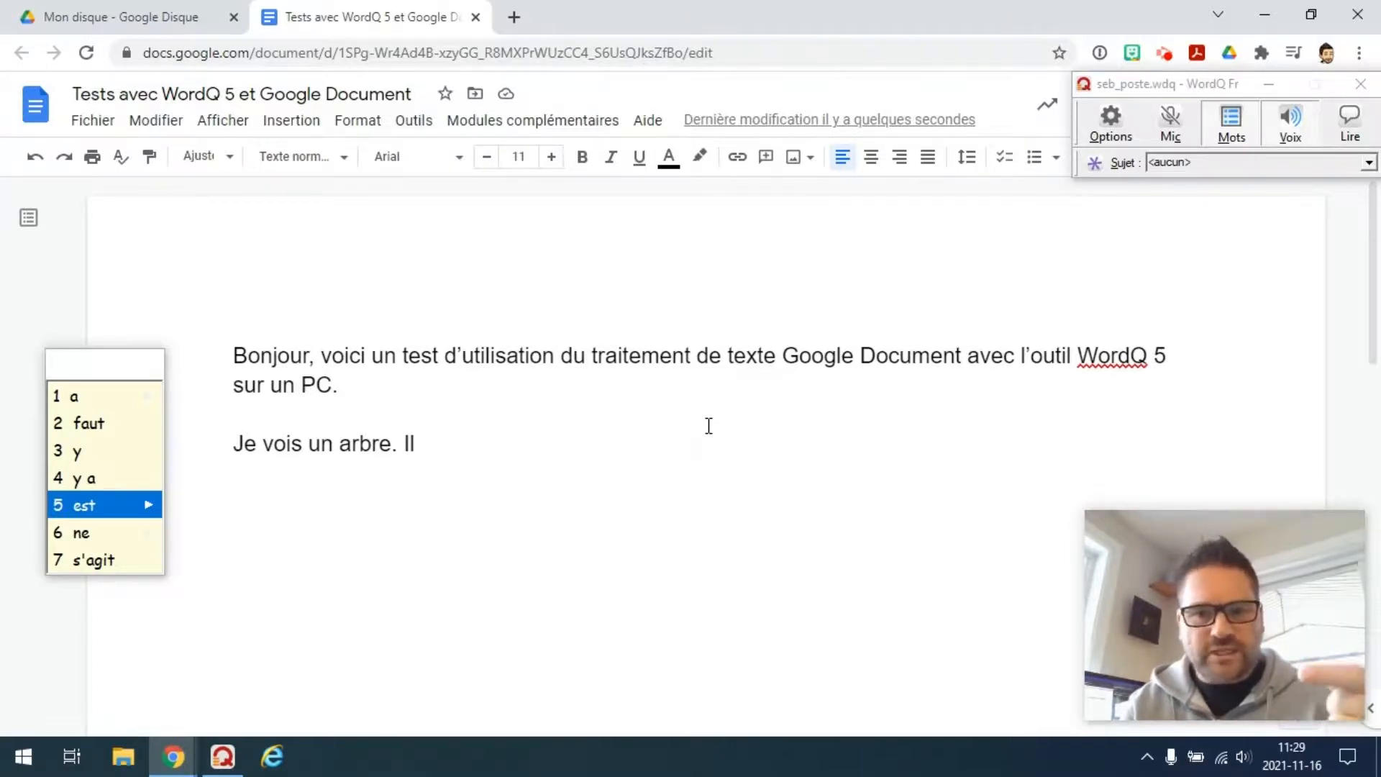
key("Right")
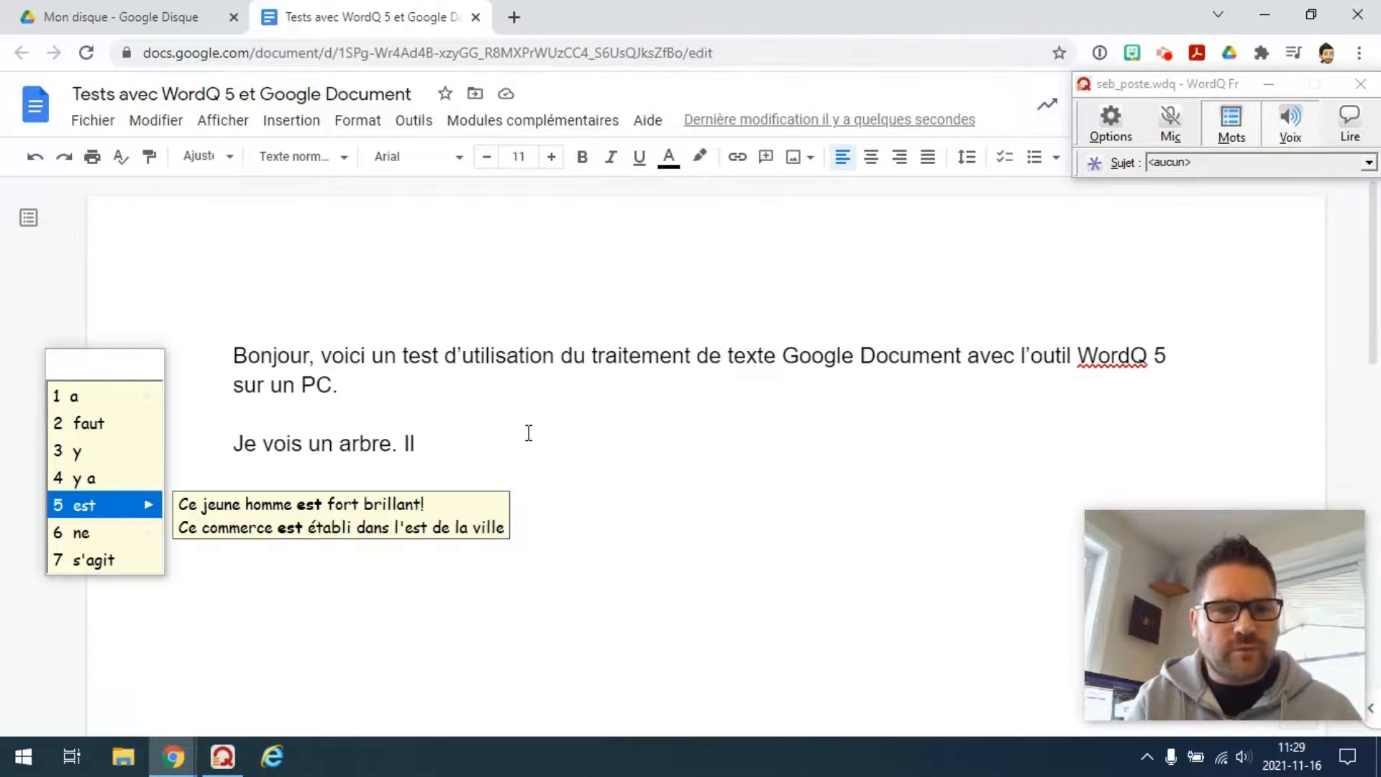
left_click(115, 504)
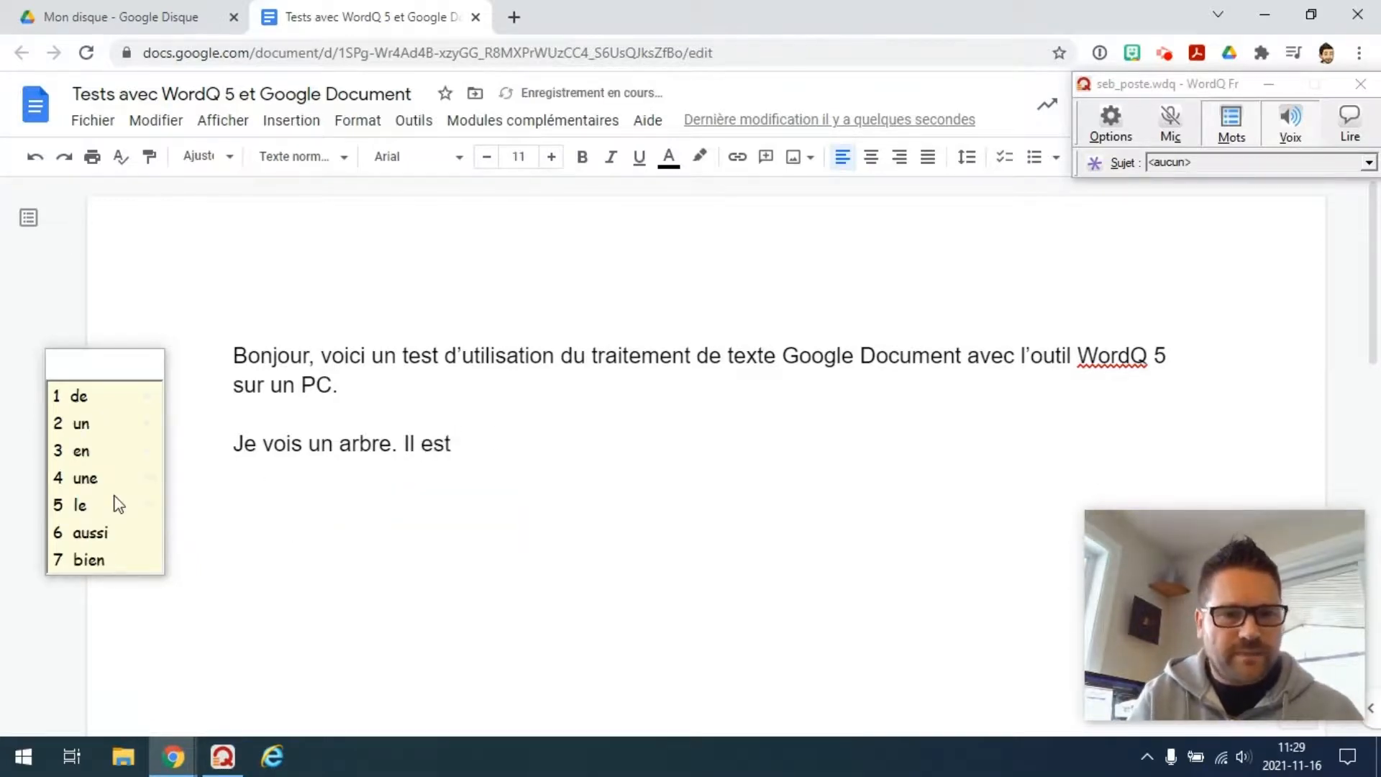
Step: Finish the second sentence with the predicted word "grand" and a period
type("g")
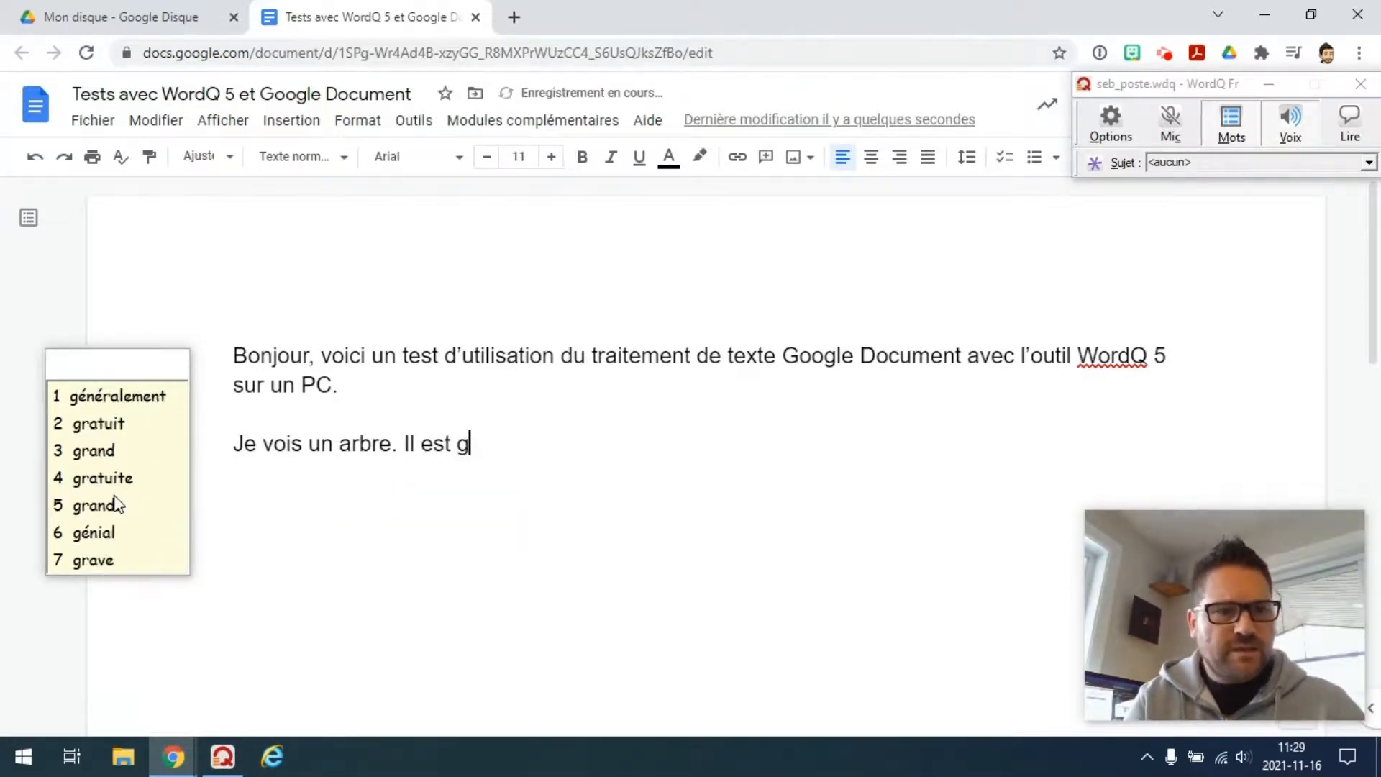
left_click(133, 452)
type(".")
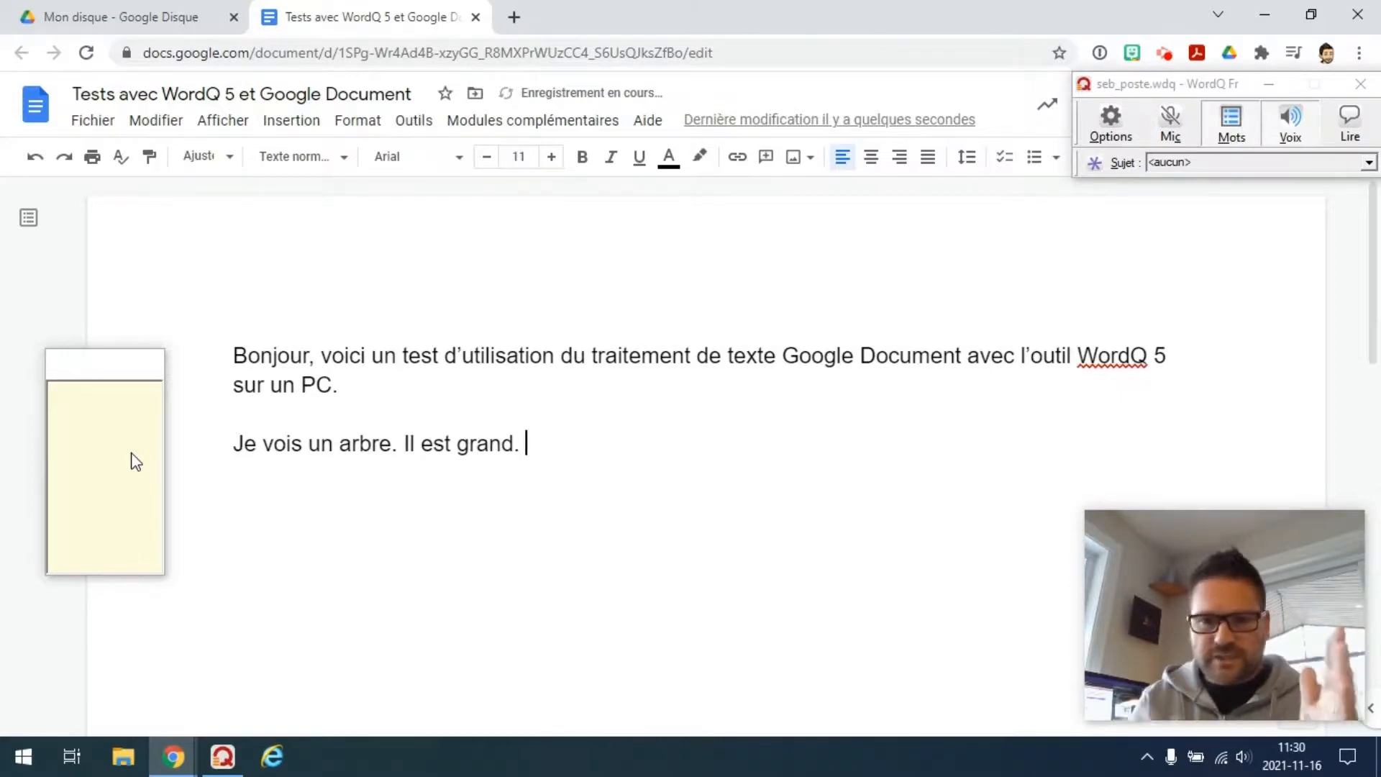
Step: Select all the text in the document and have WordQ read it aloud
left_click_drag(540, 444, 232, 353)
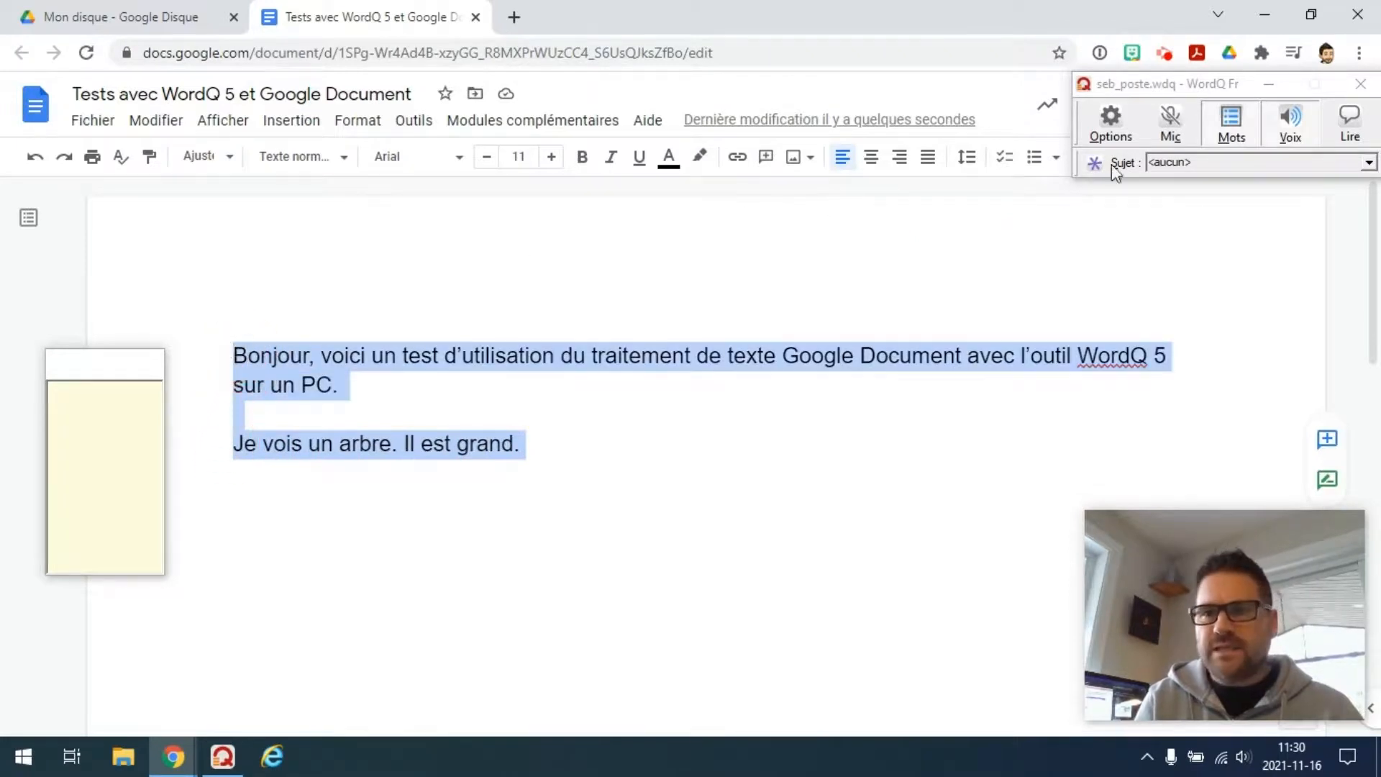
left_click(1354, 123)
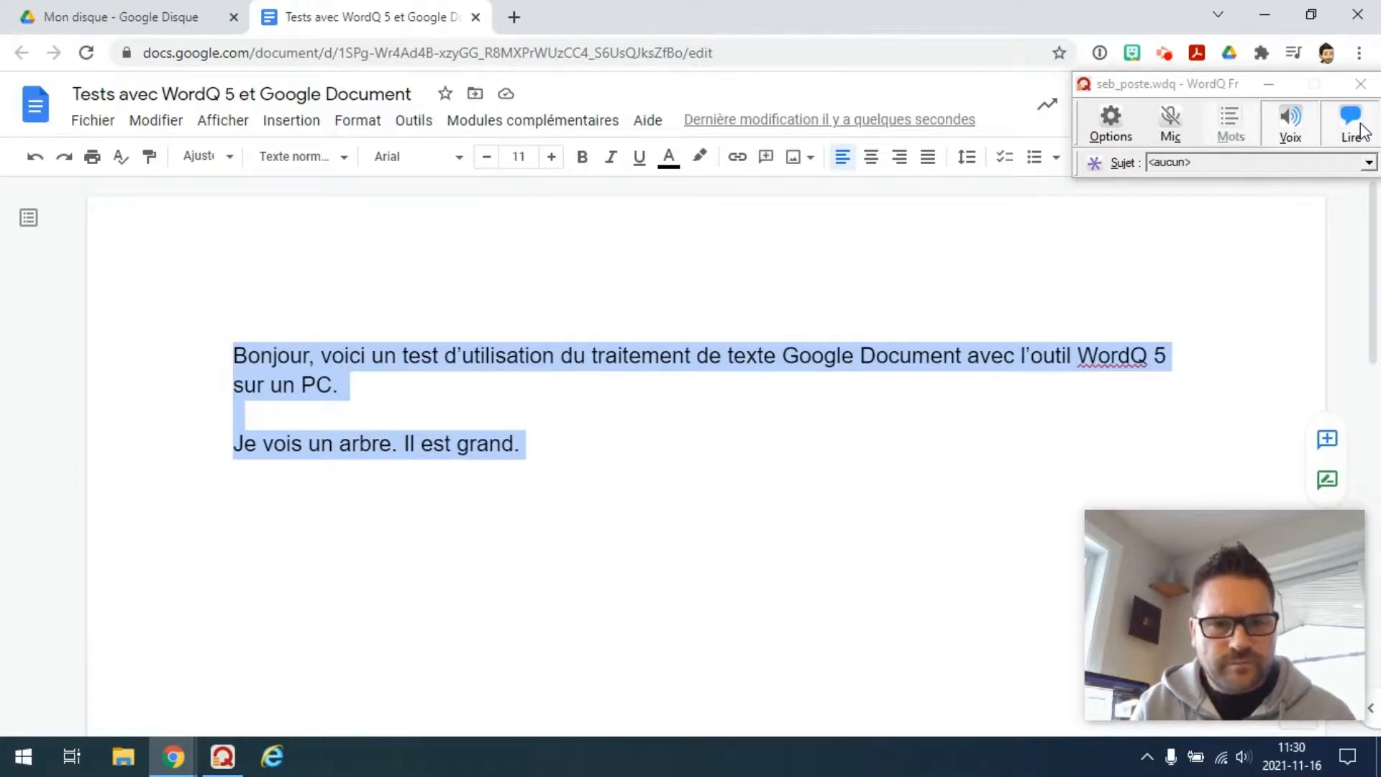